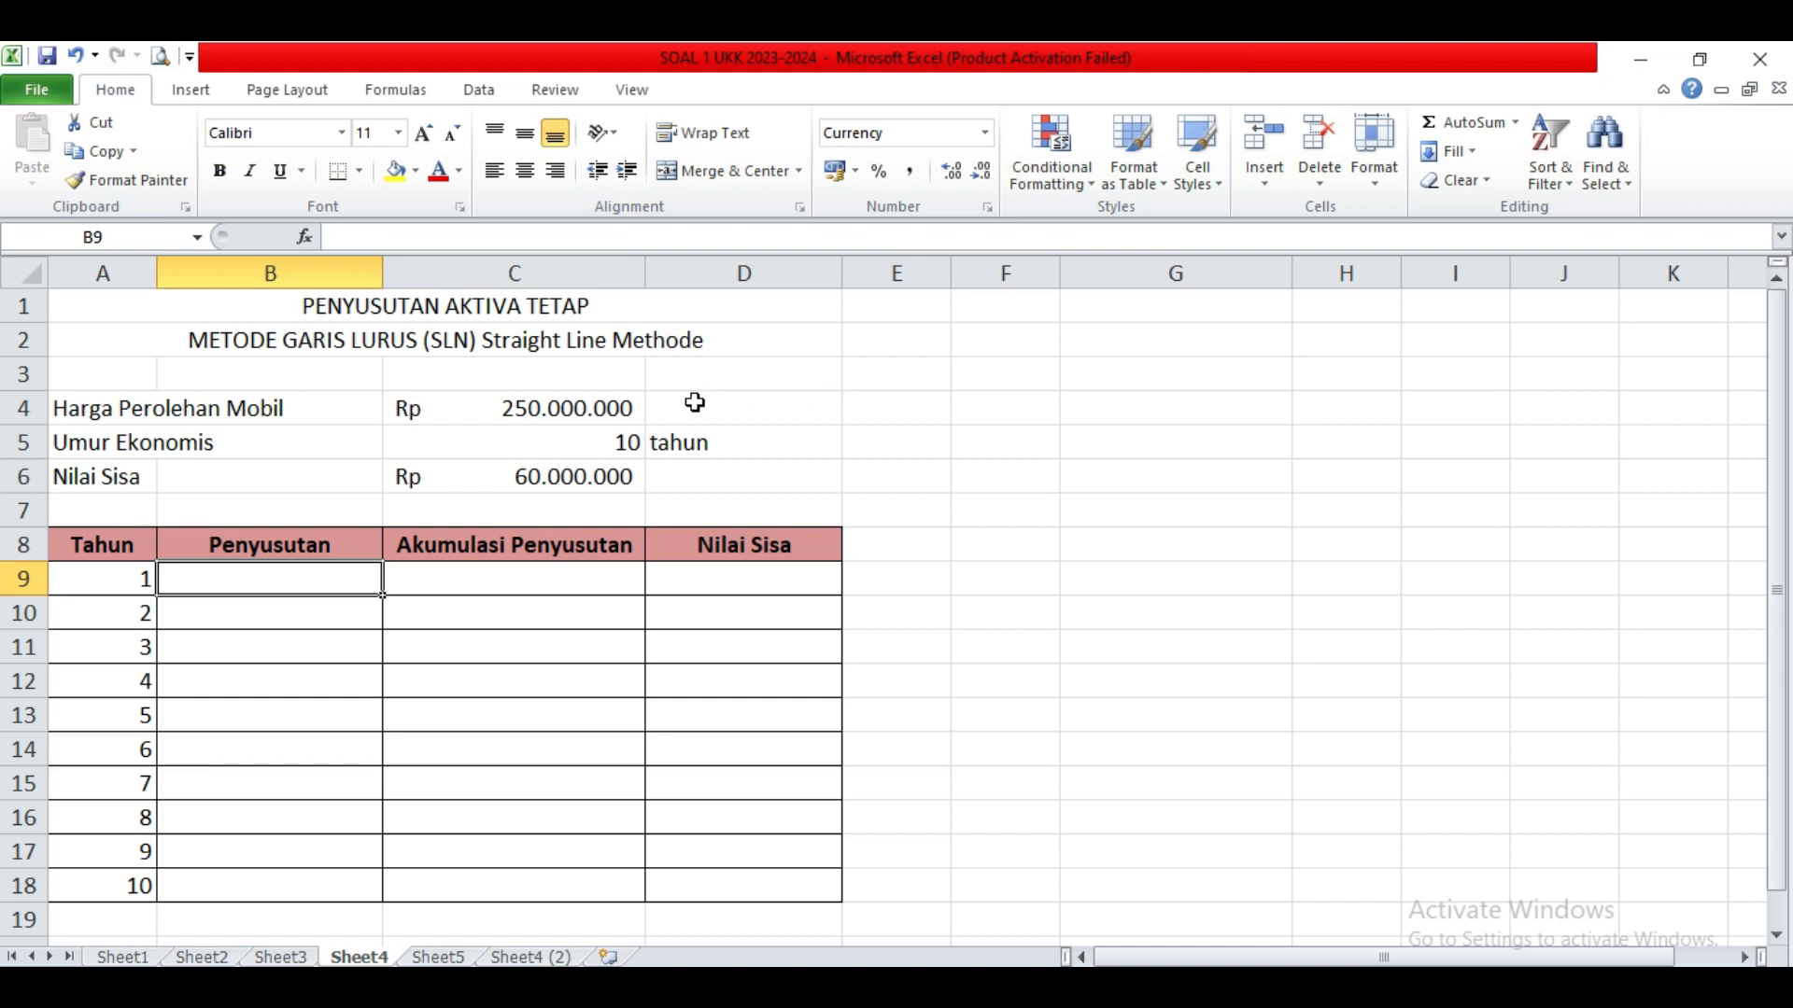
Step: Review the vehicle's acquisition cost, economic life and residual value in cells C4 to C6
left_click(585, 413)
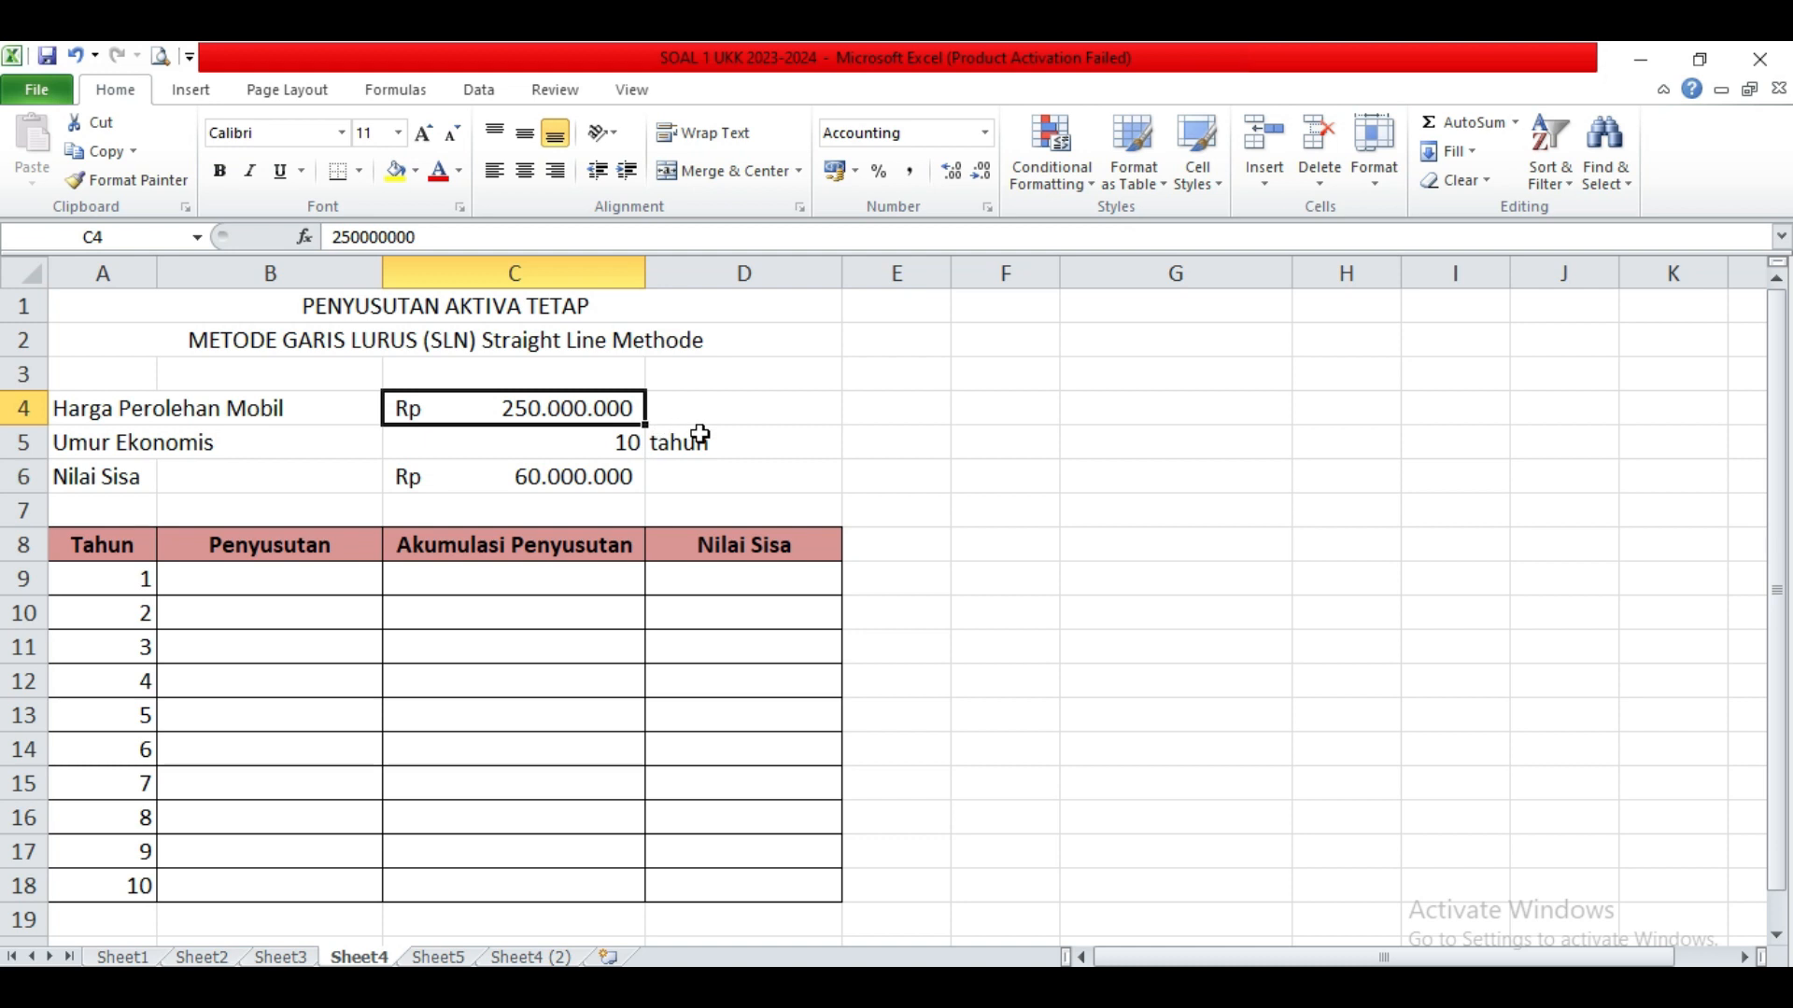
left_click(509, 447)
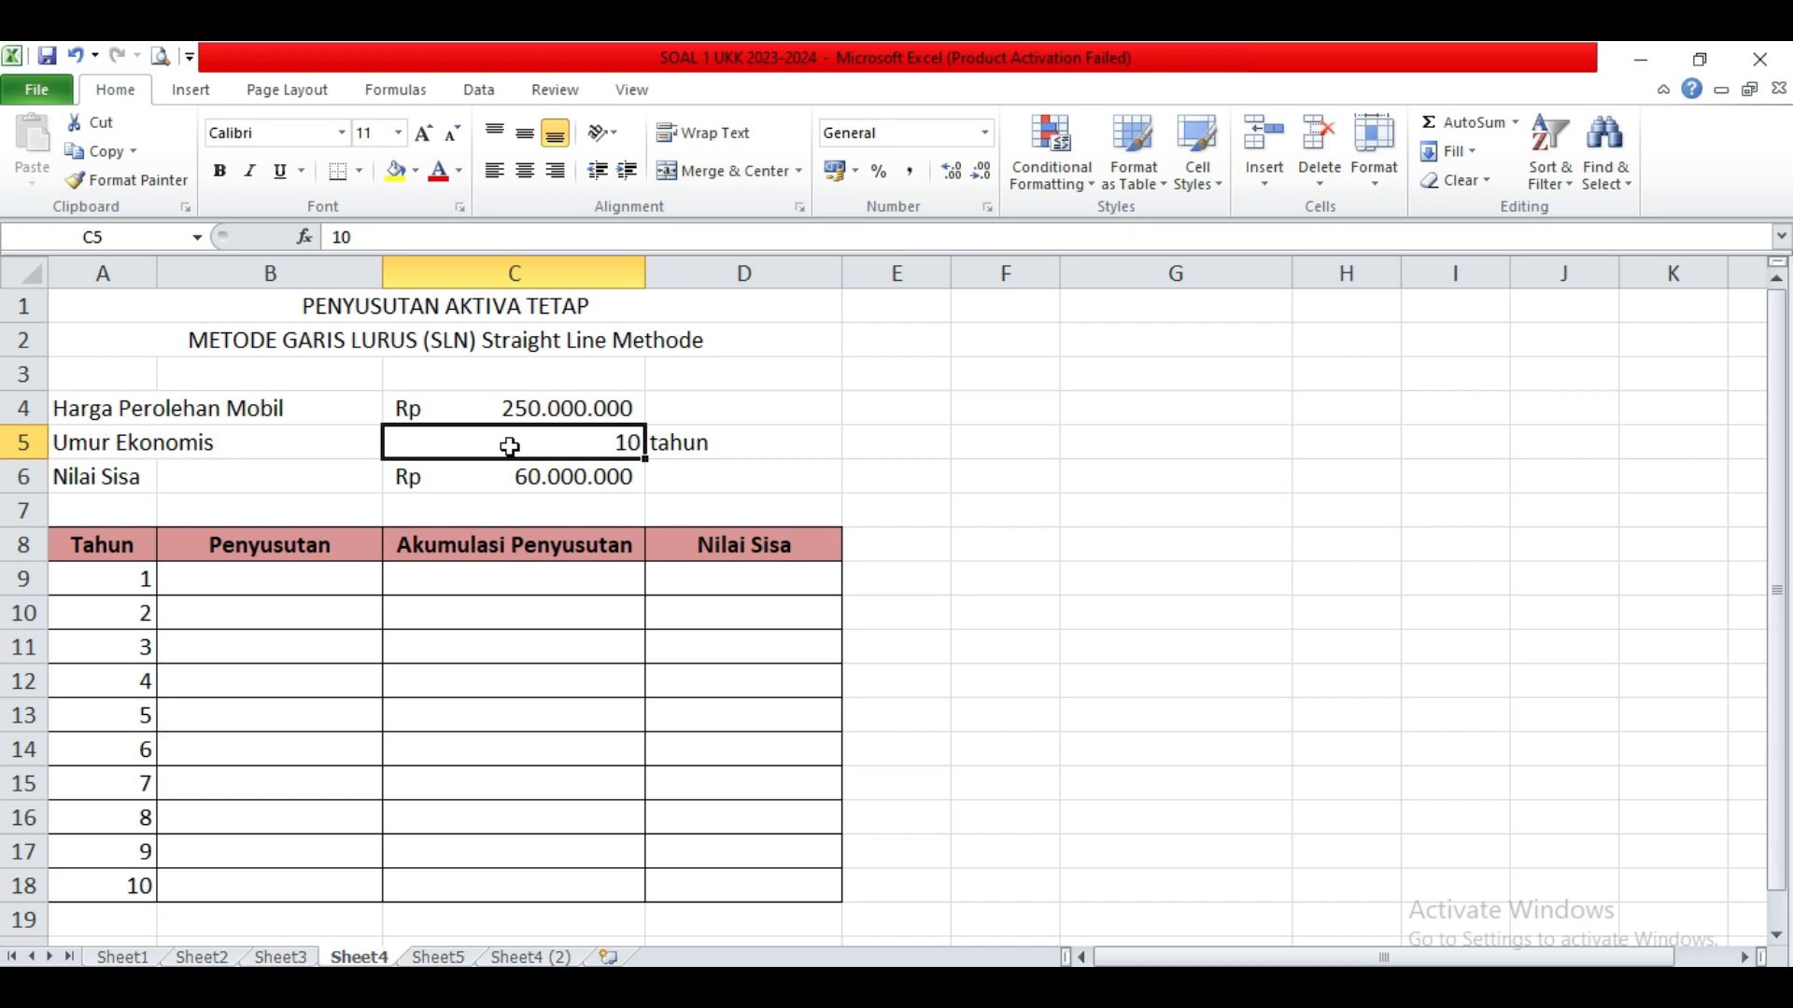
left_click(510, 477)
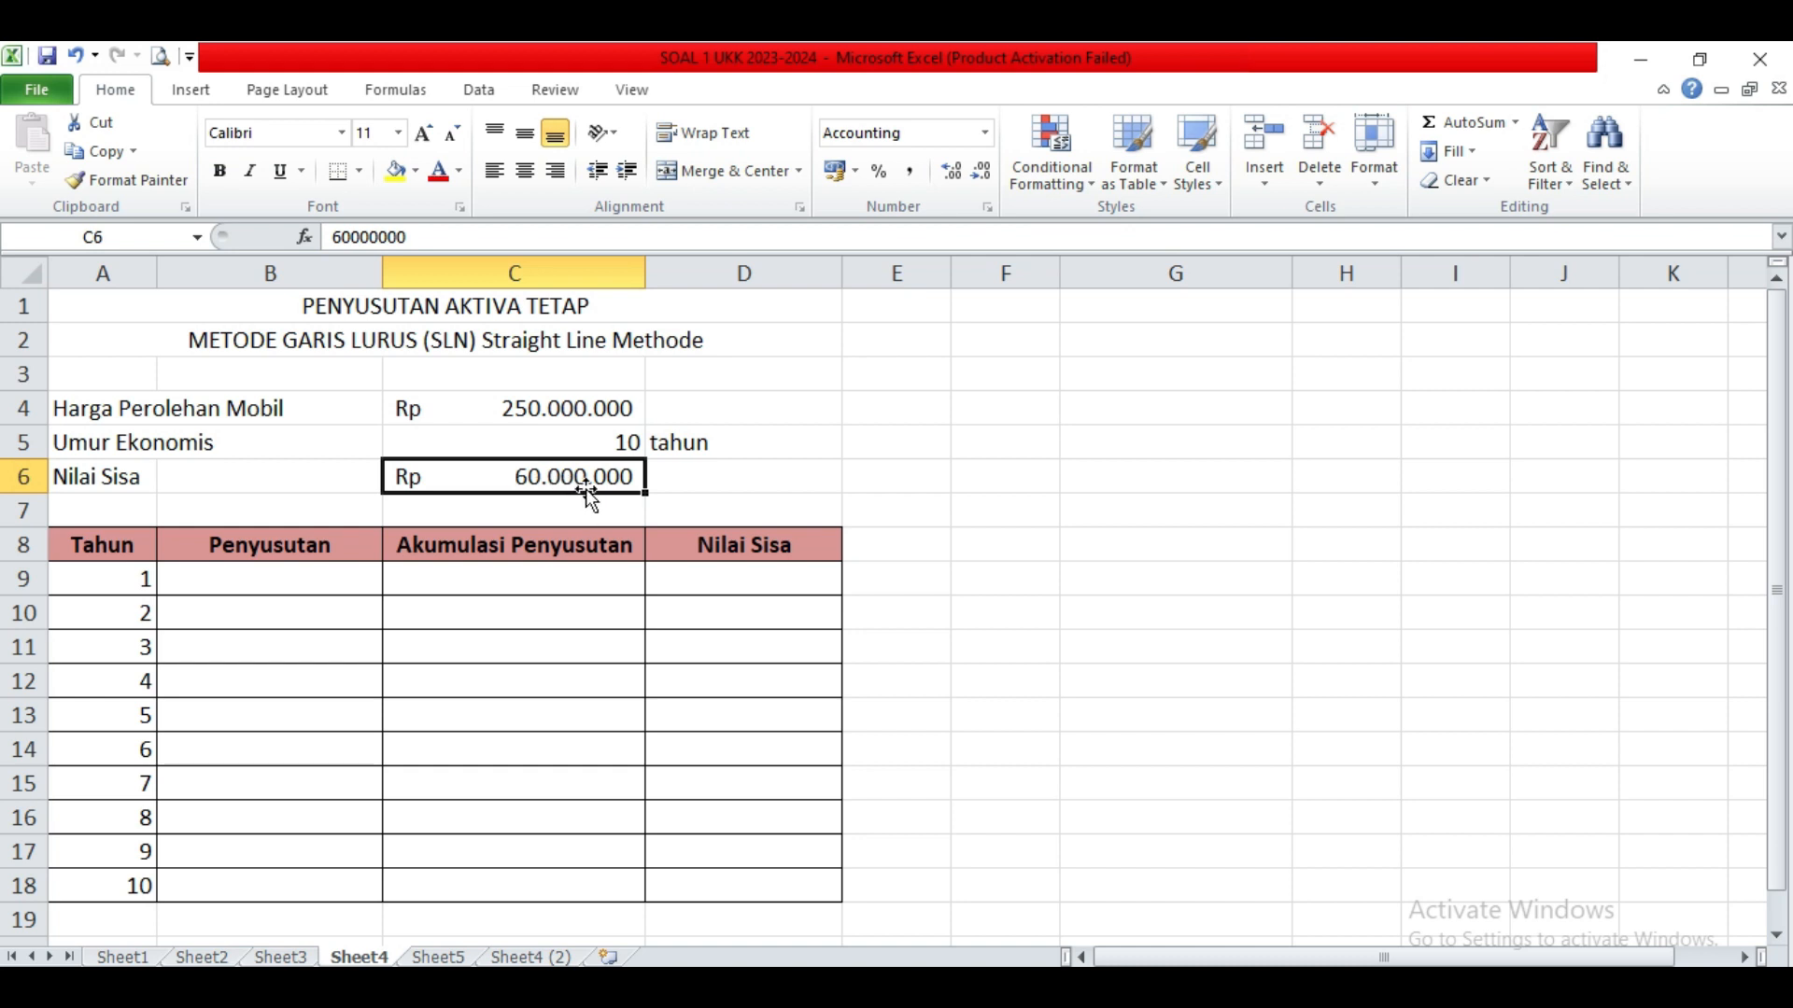
left_click(576, 403)
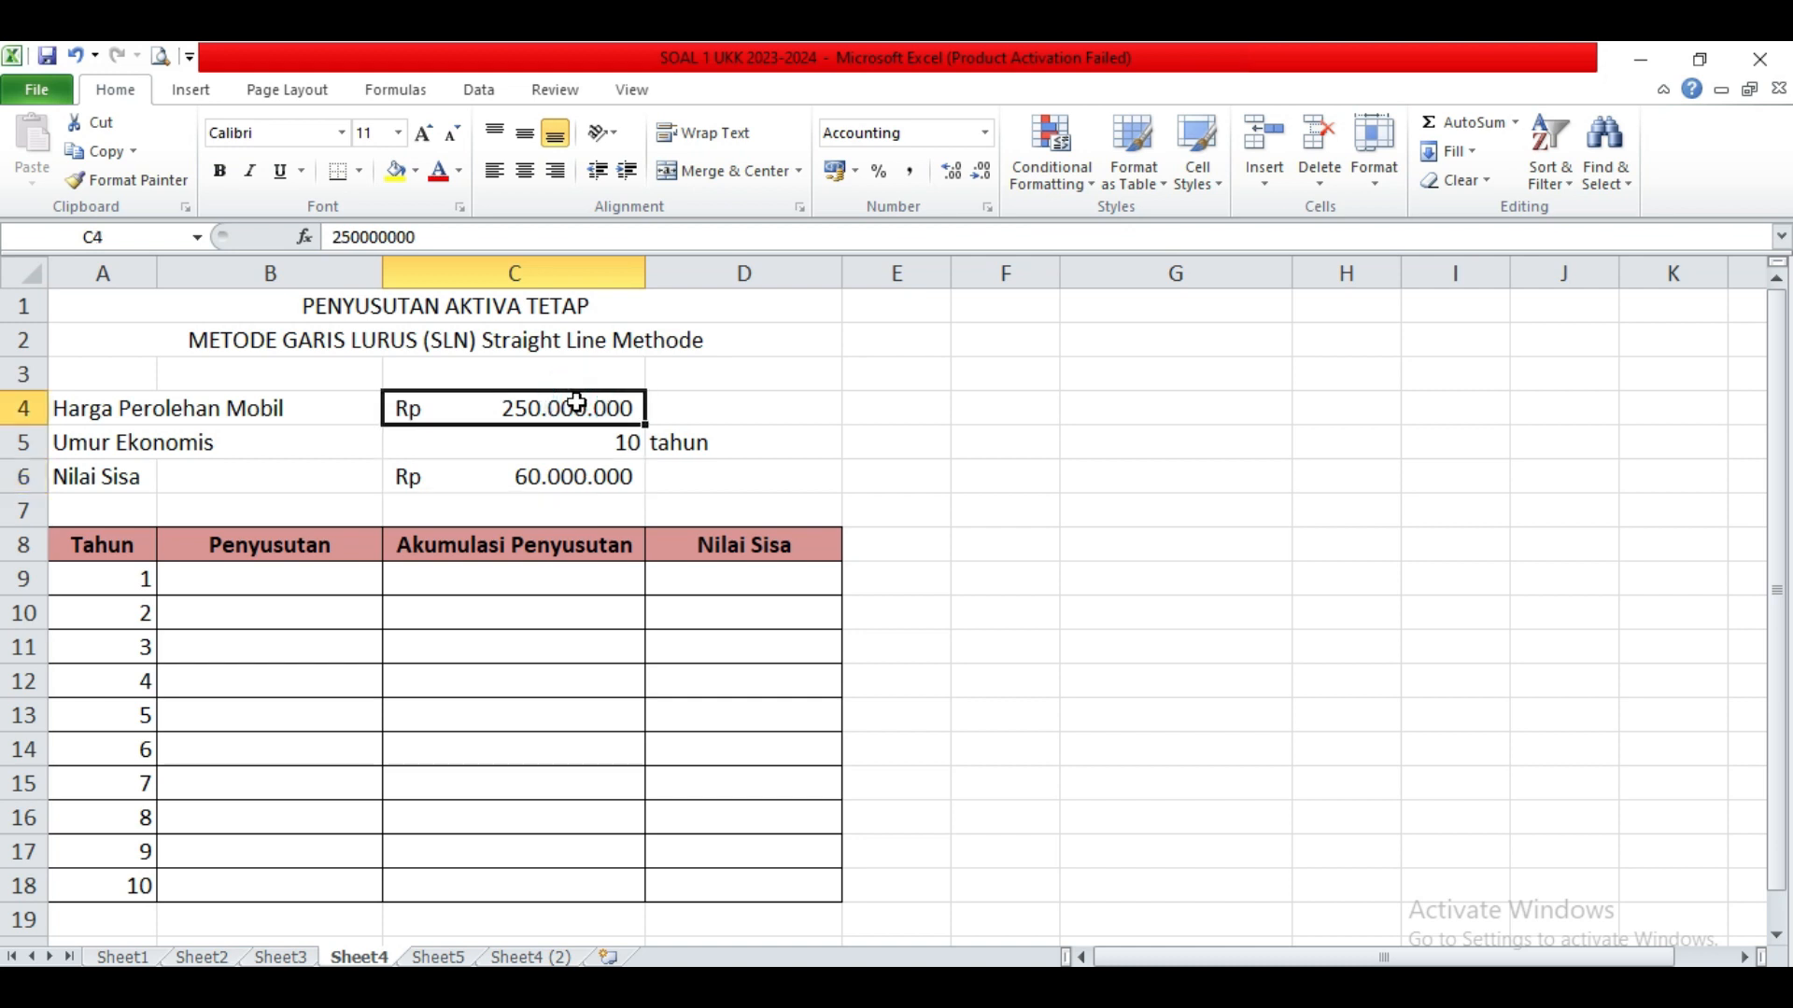
left_click(560, 474)
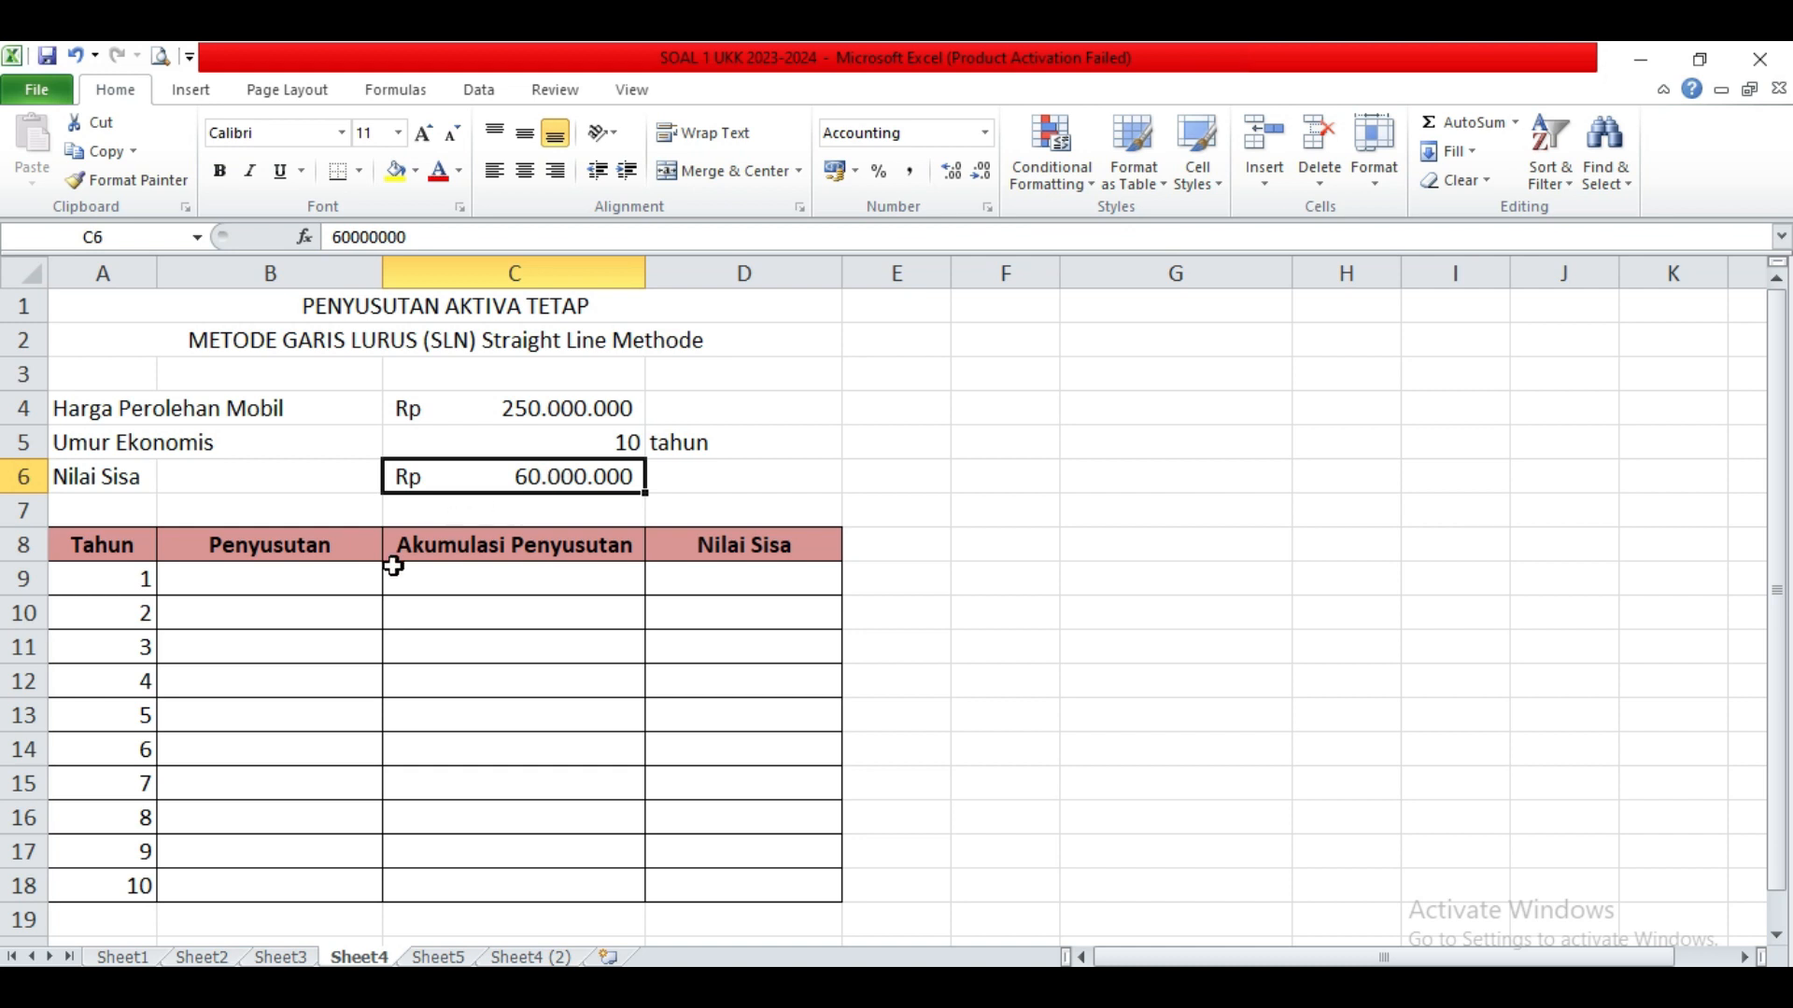
Step: Calculate the year 1 Penyusutan in B9 with =SLN($C$4;$C$6;$C$5) and fill the formula down to B18
left_click(357, 585)
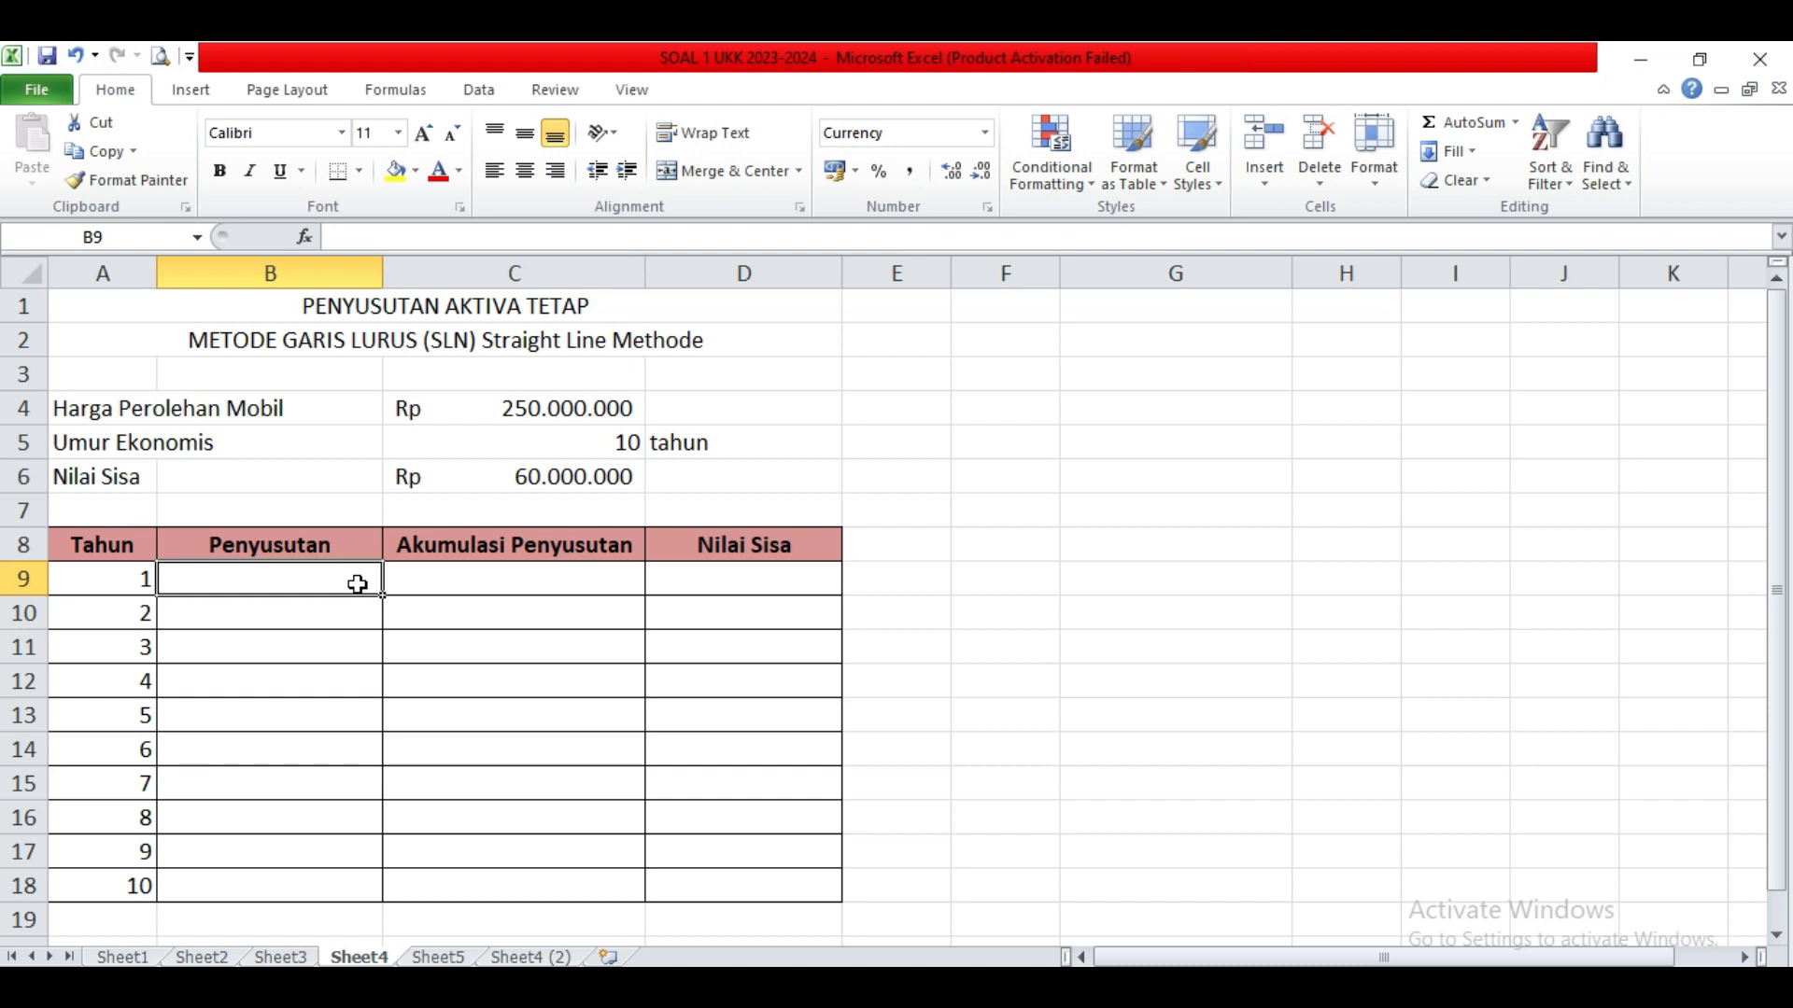
type("=")
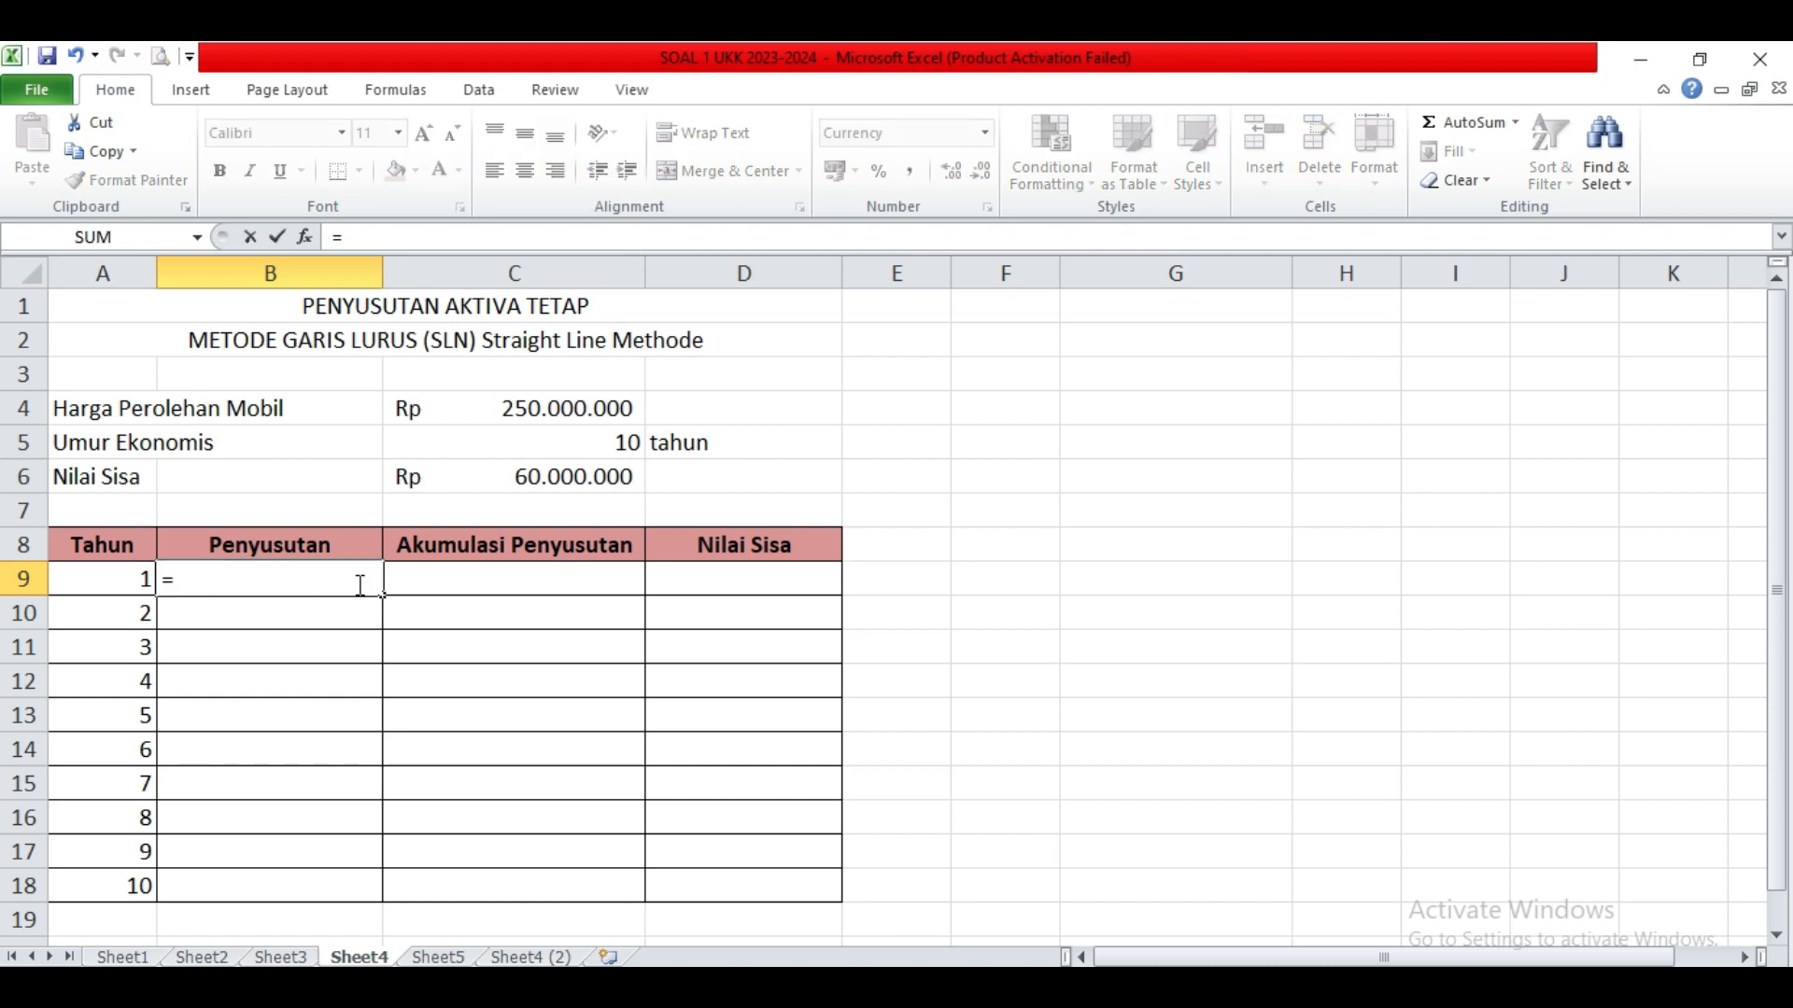
type("SL")
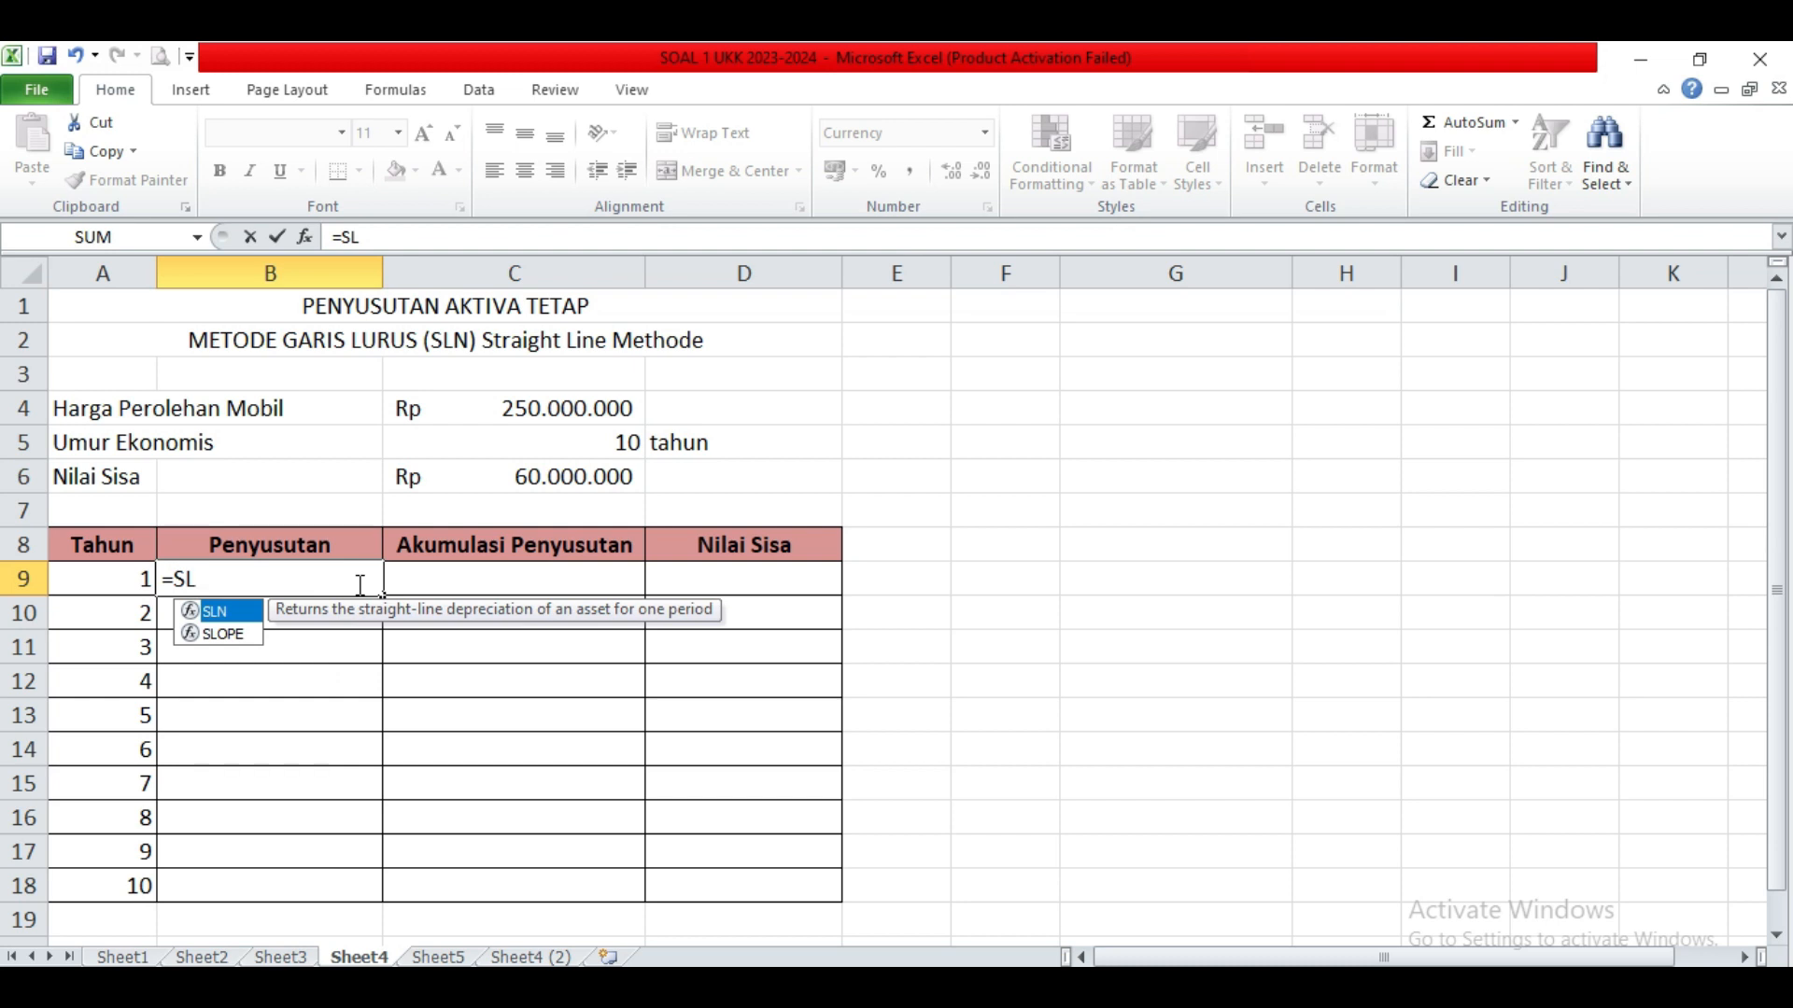
type("N")
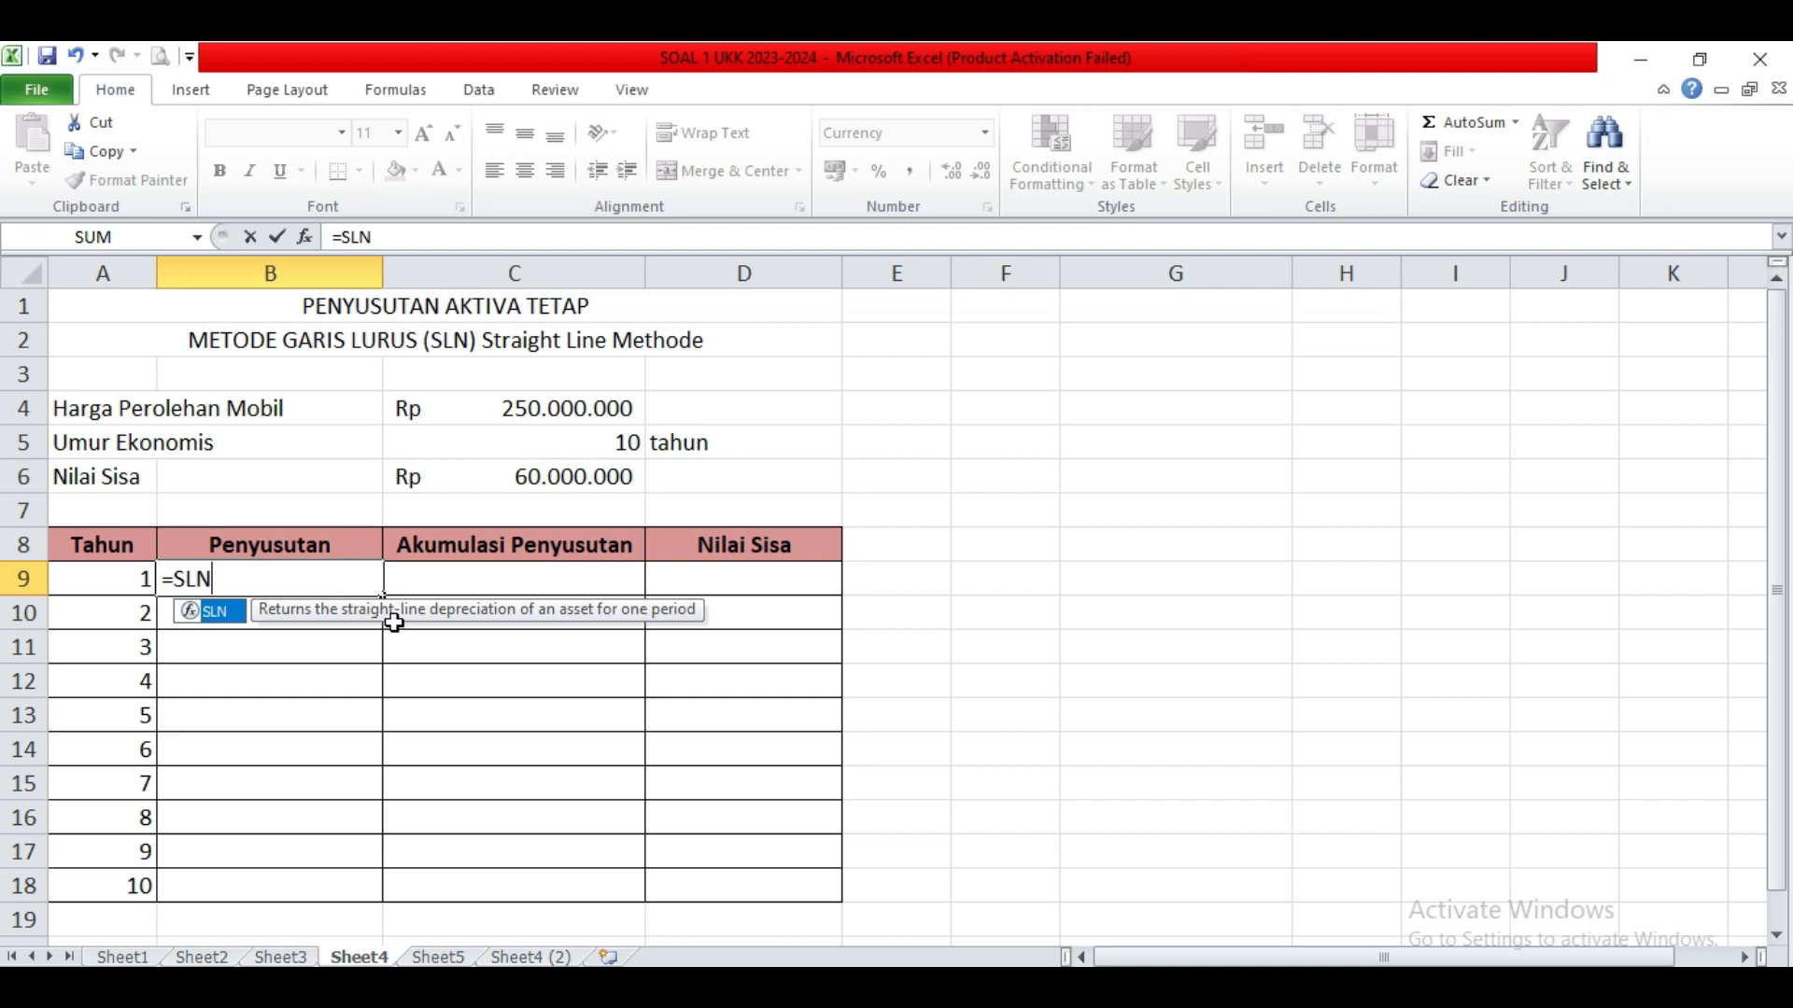
type("(")
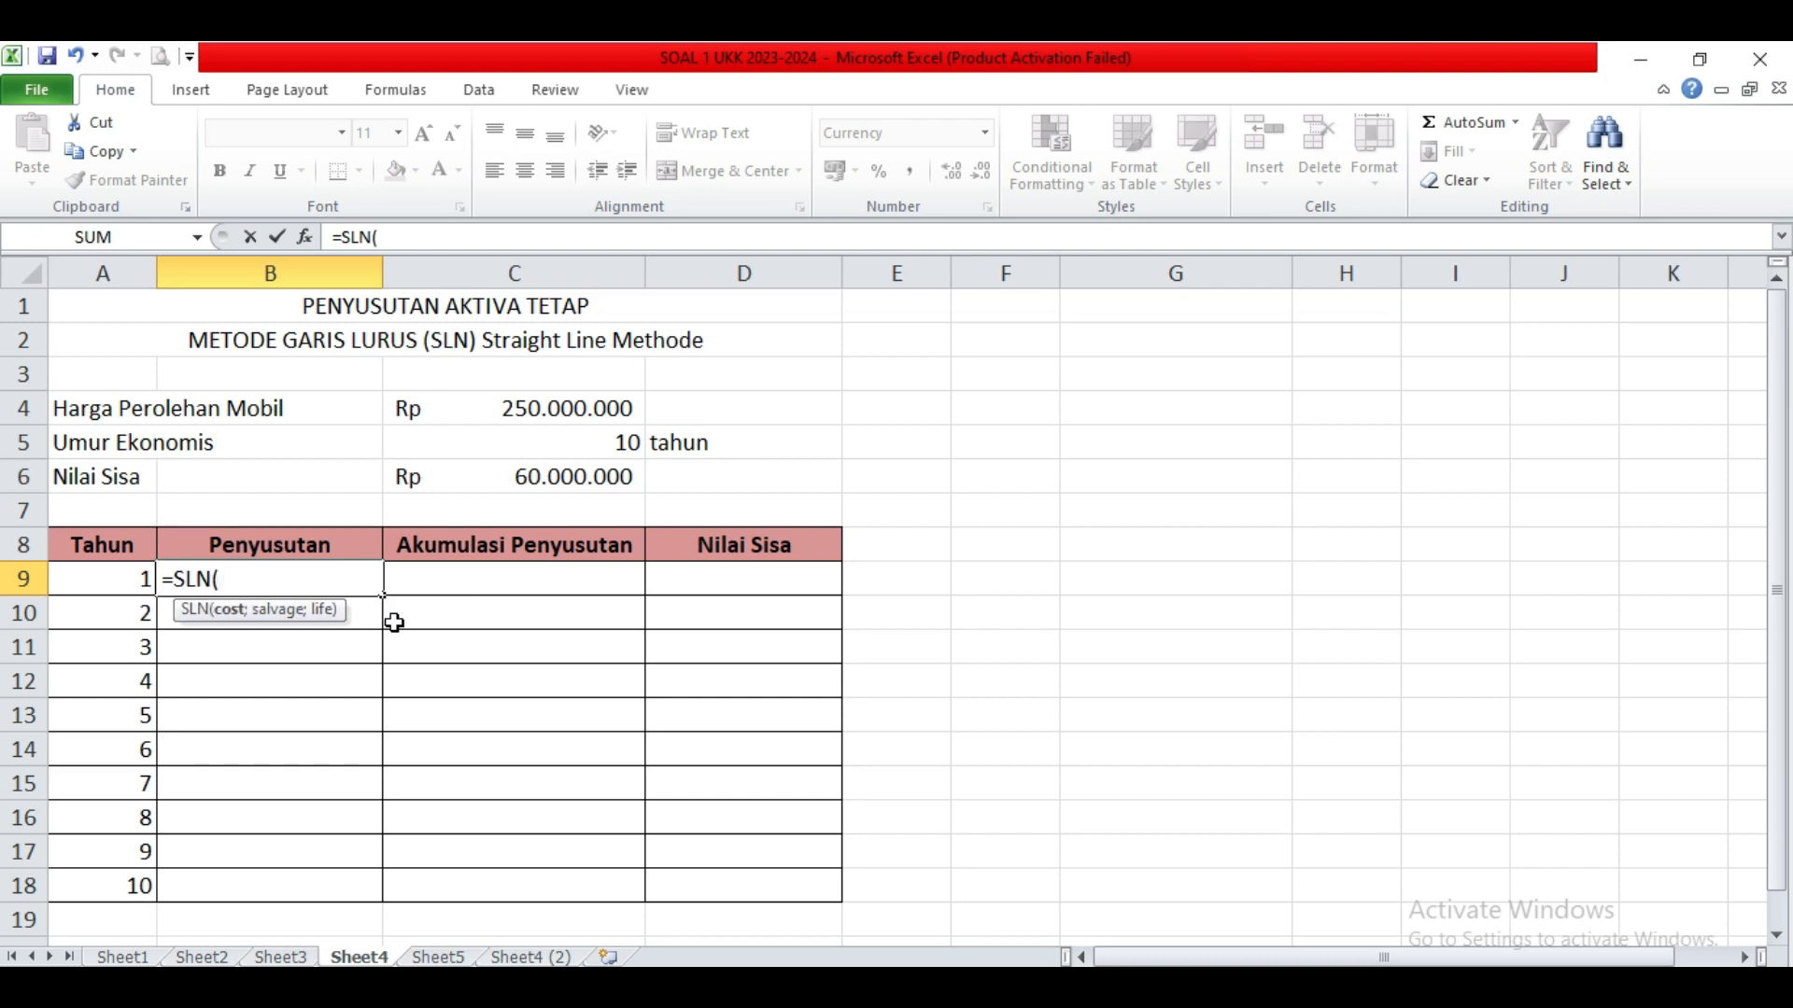
left_click(530, 406)
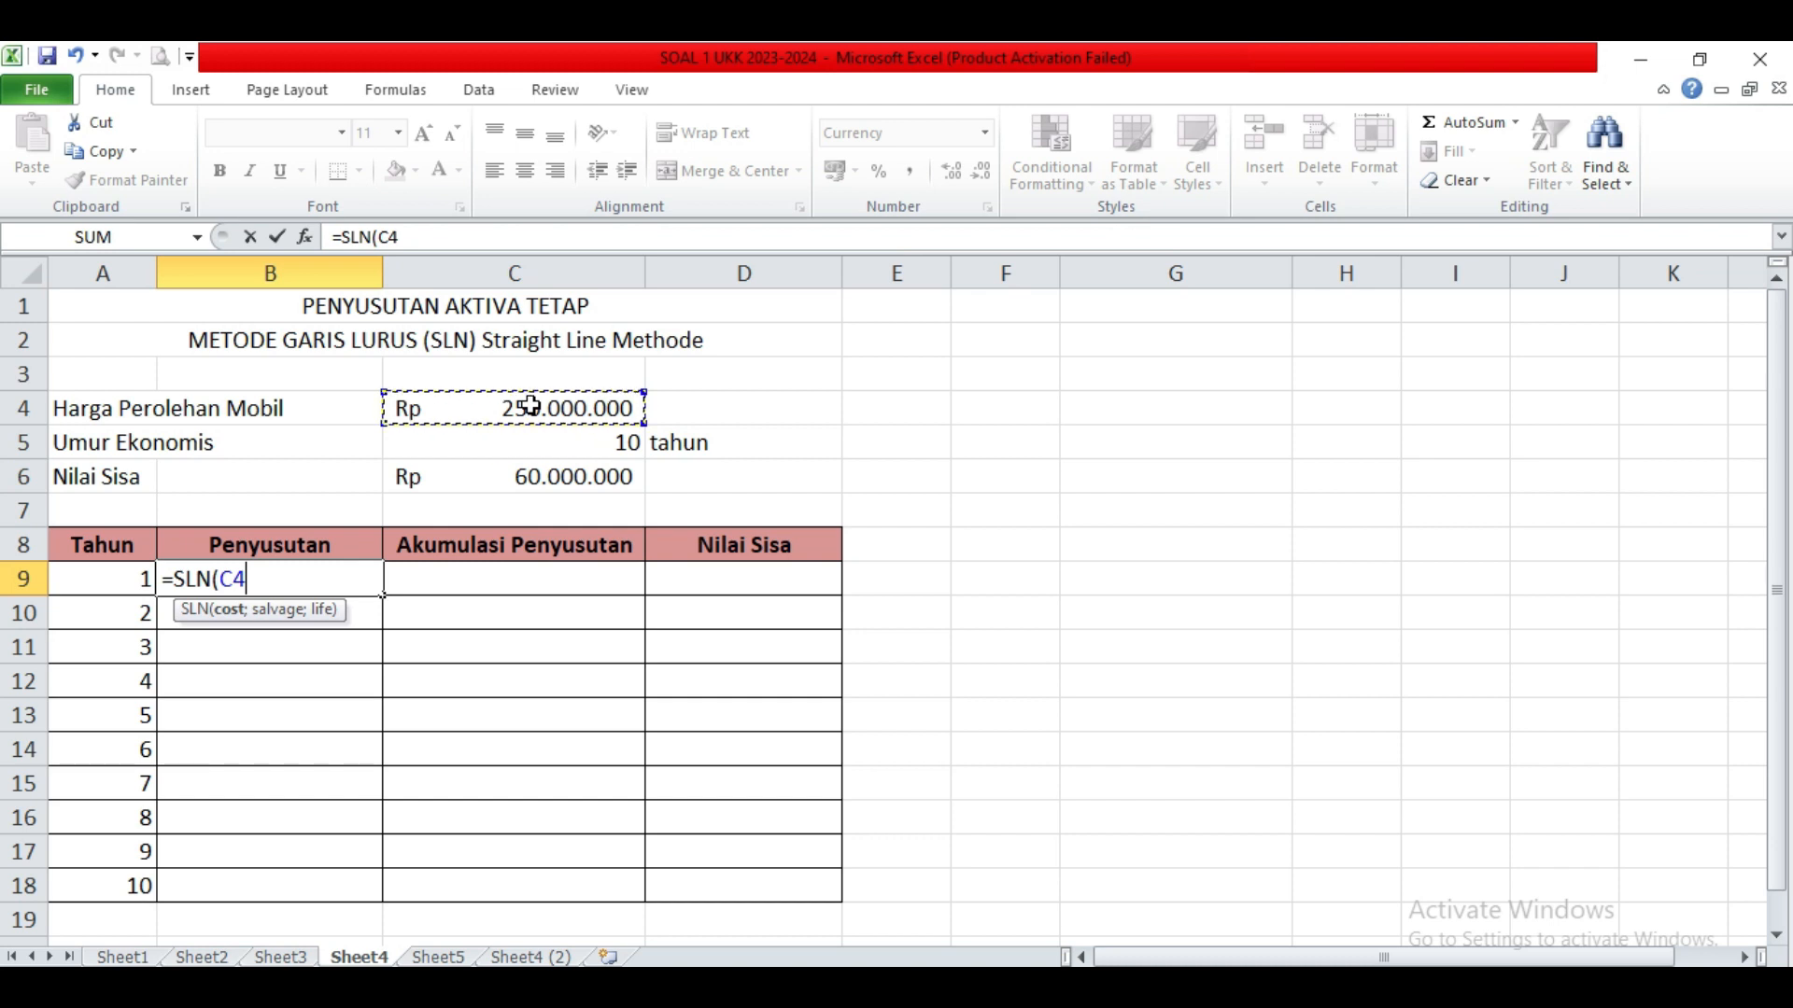
key("F4")
type(";")
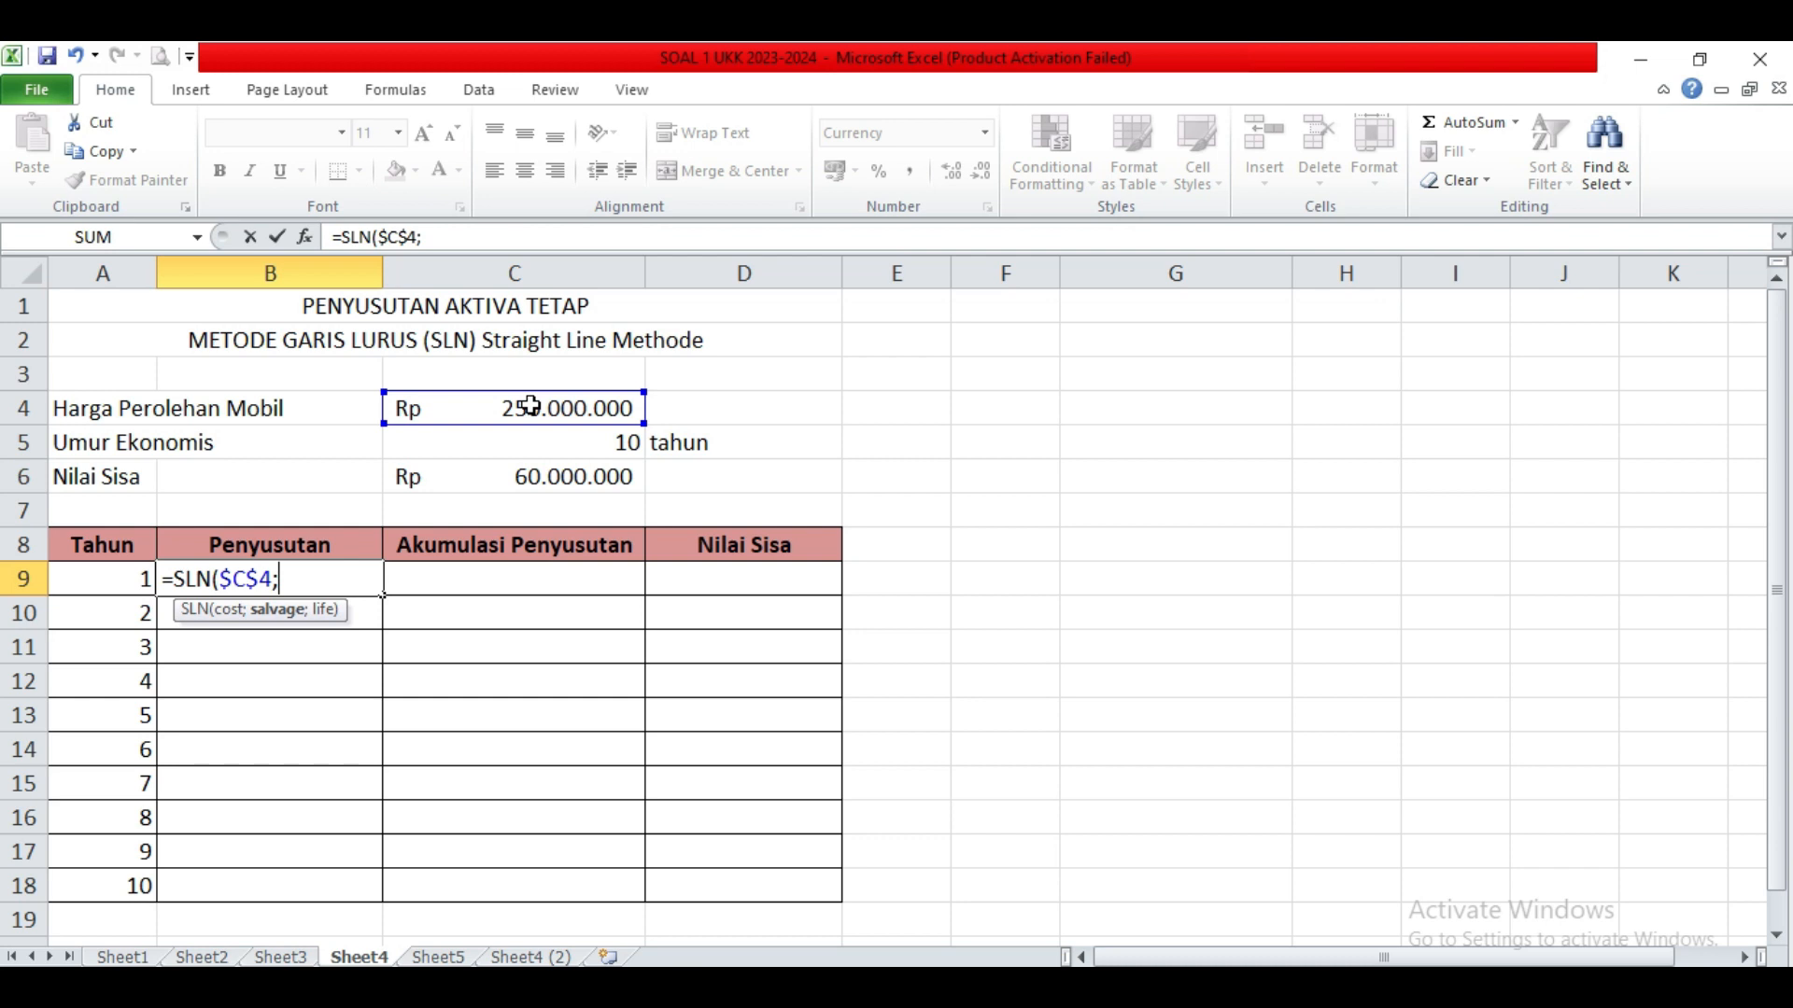
left_click(539, 478)
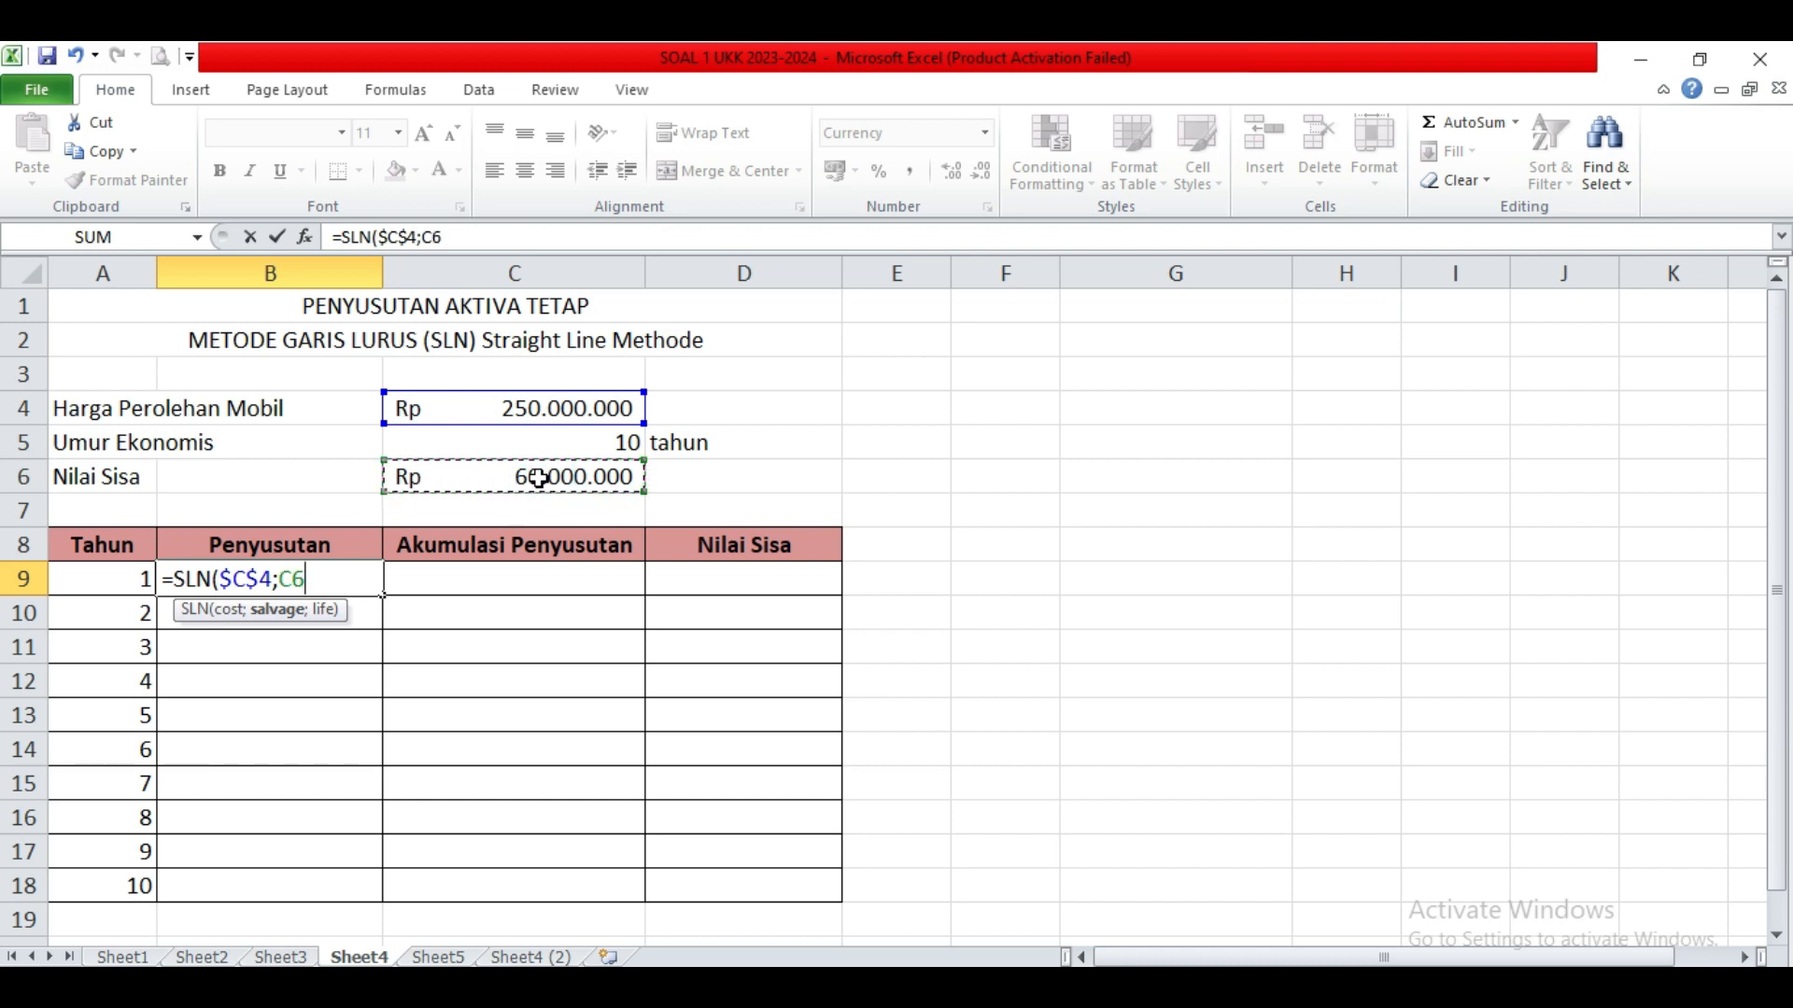
key("F4")
type(";")
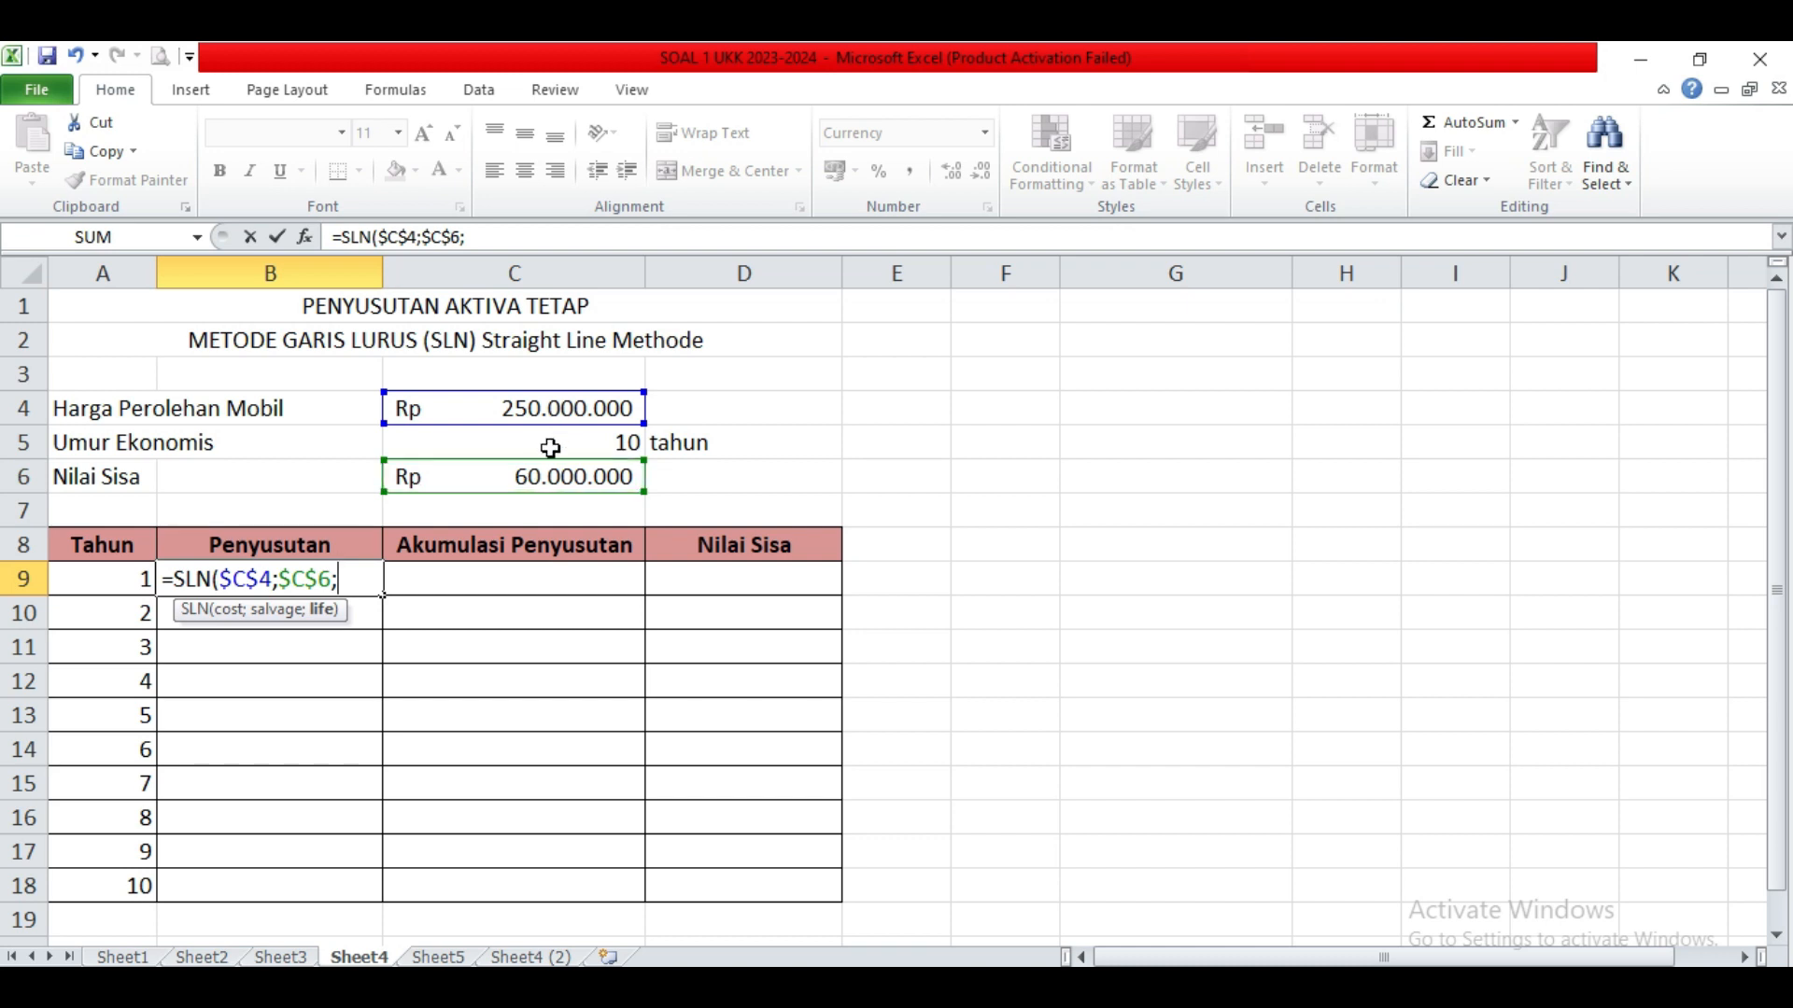
left_click(550, 448)
key("F4")
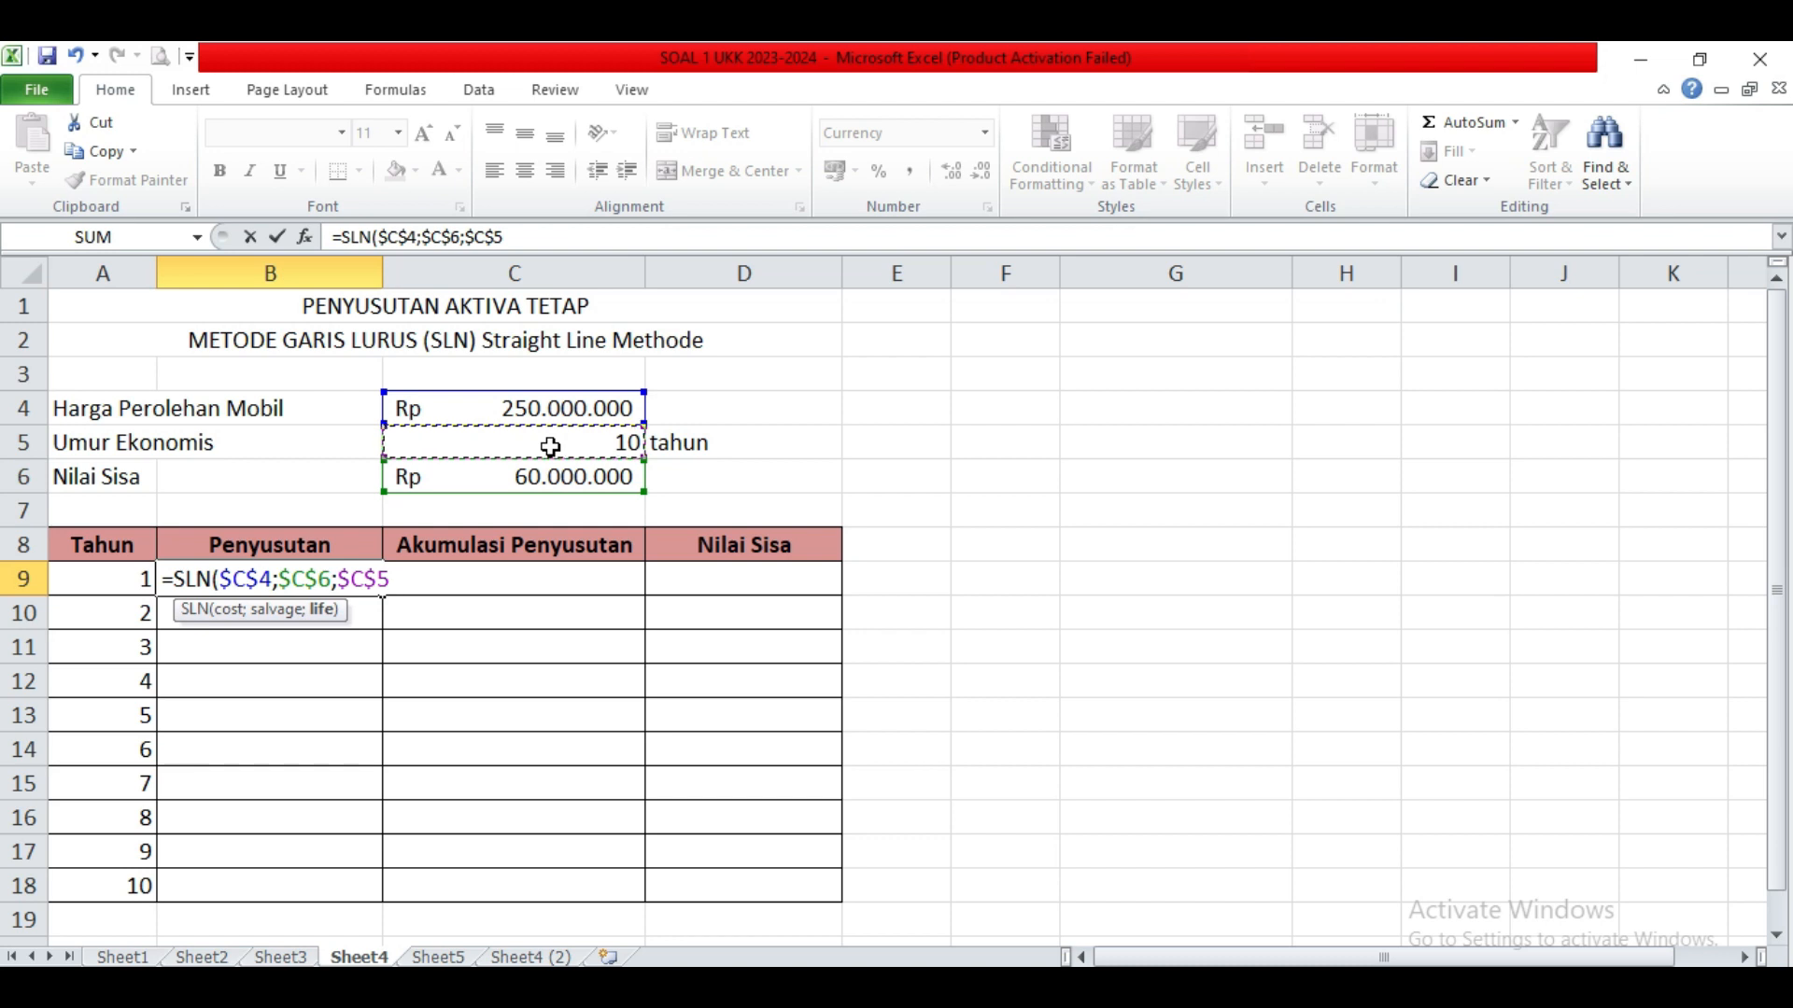
type(")")
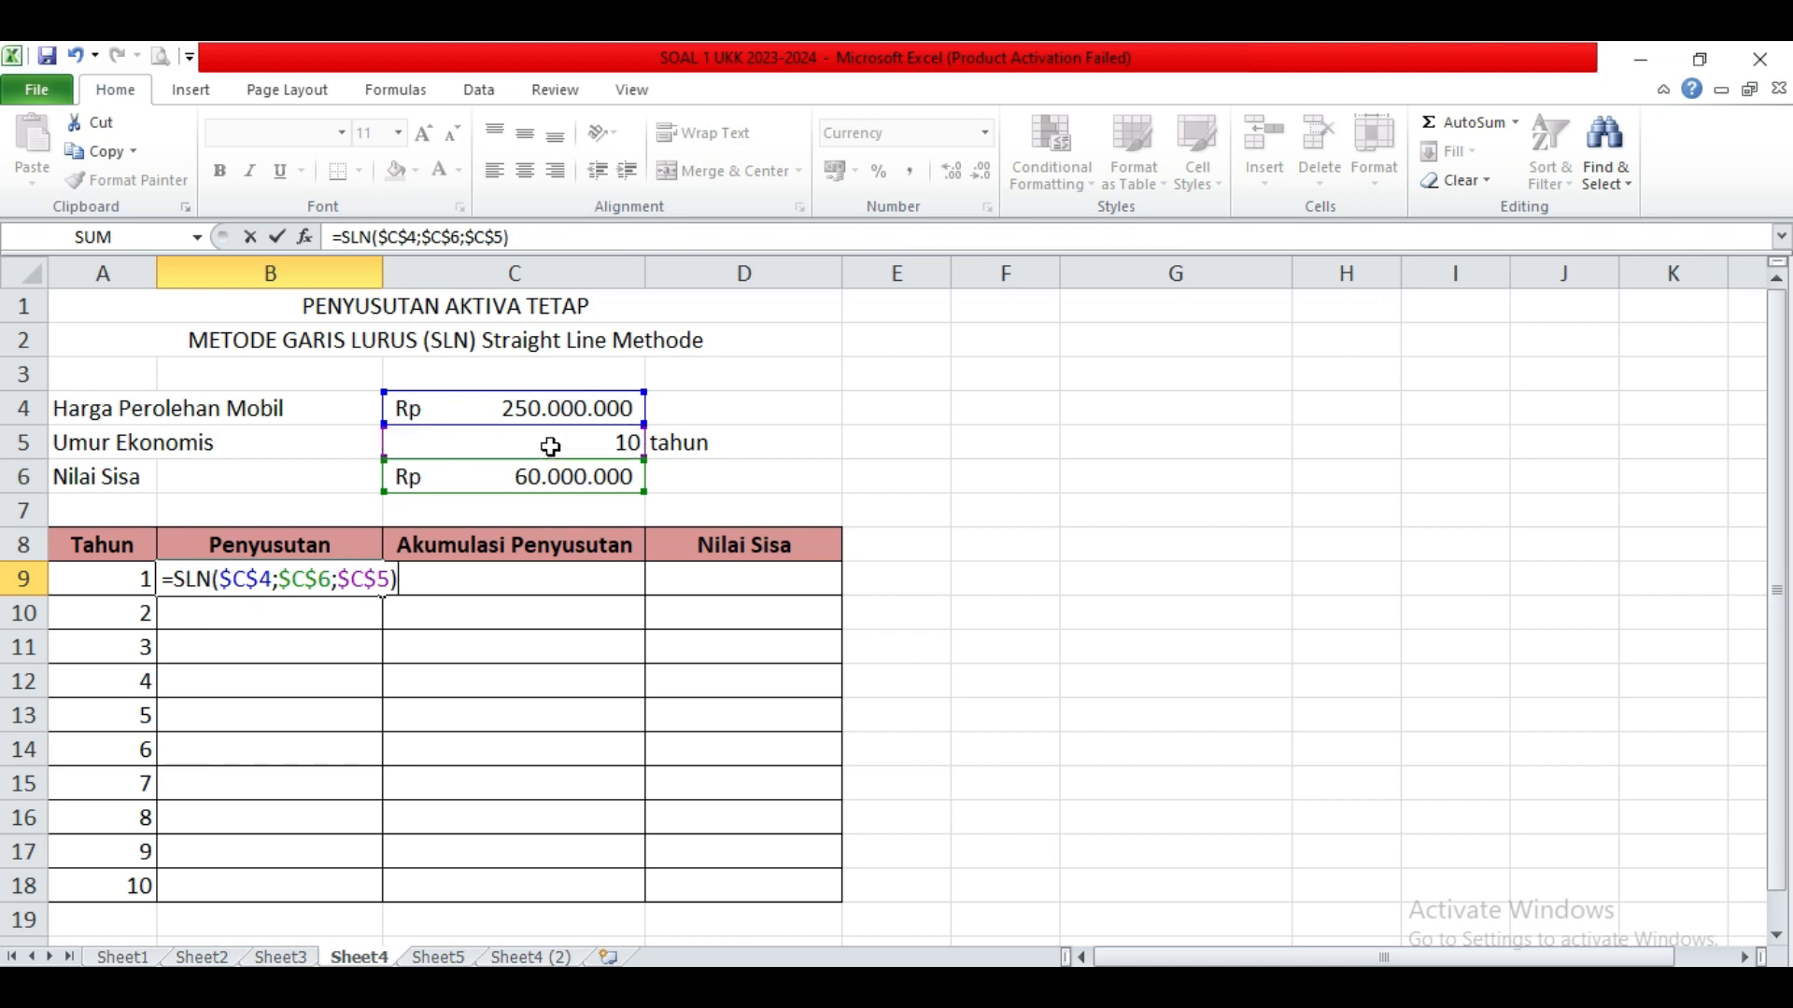
key("Return")
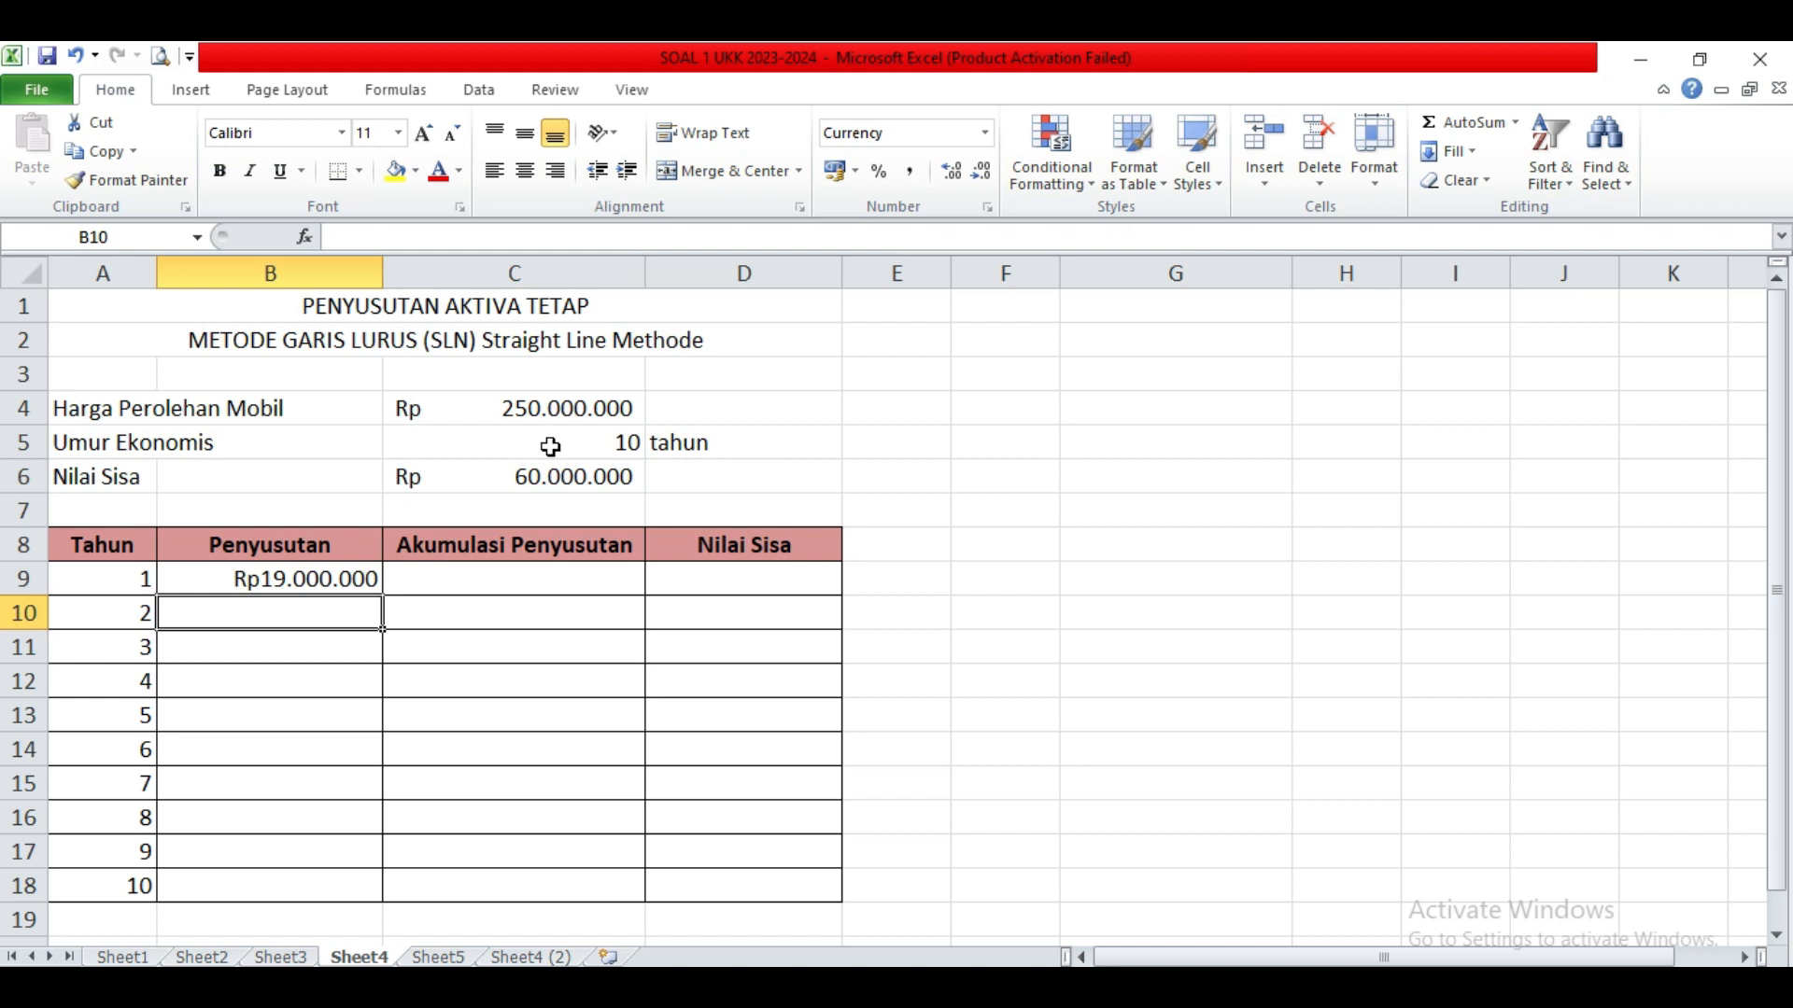
left_click(334, 583)
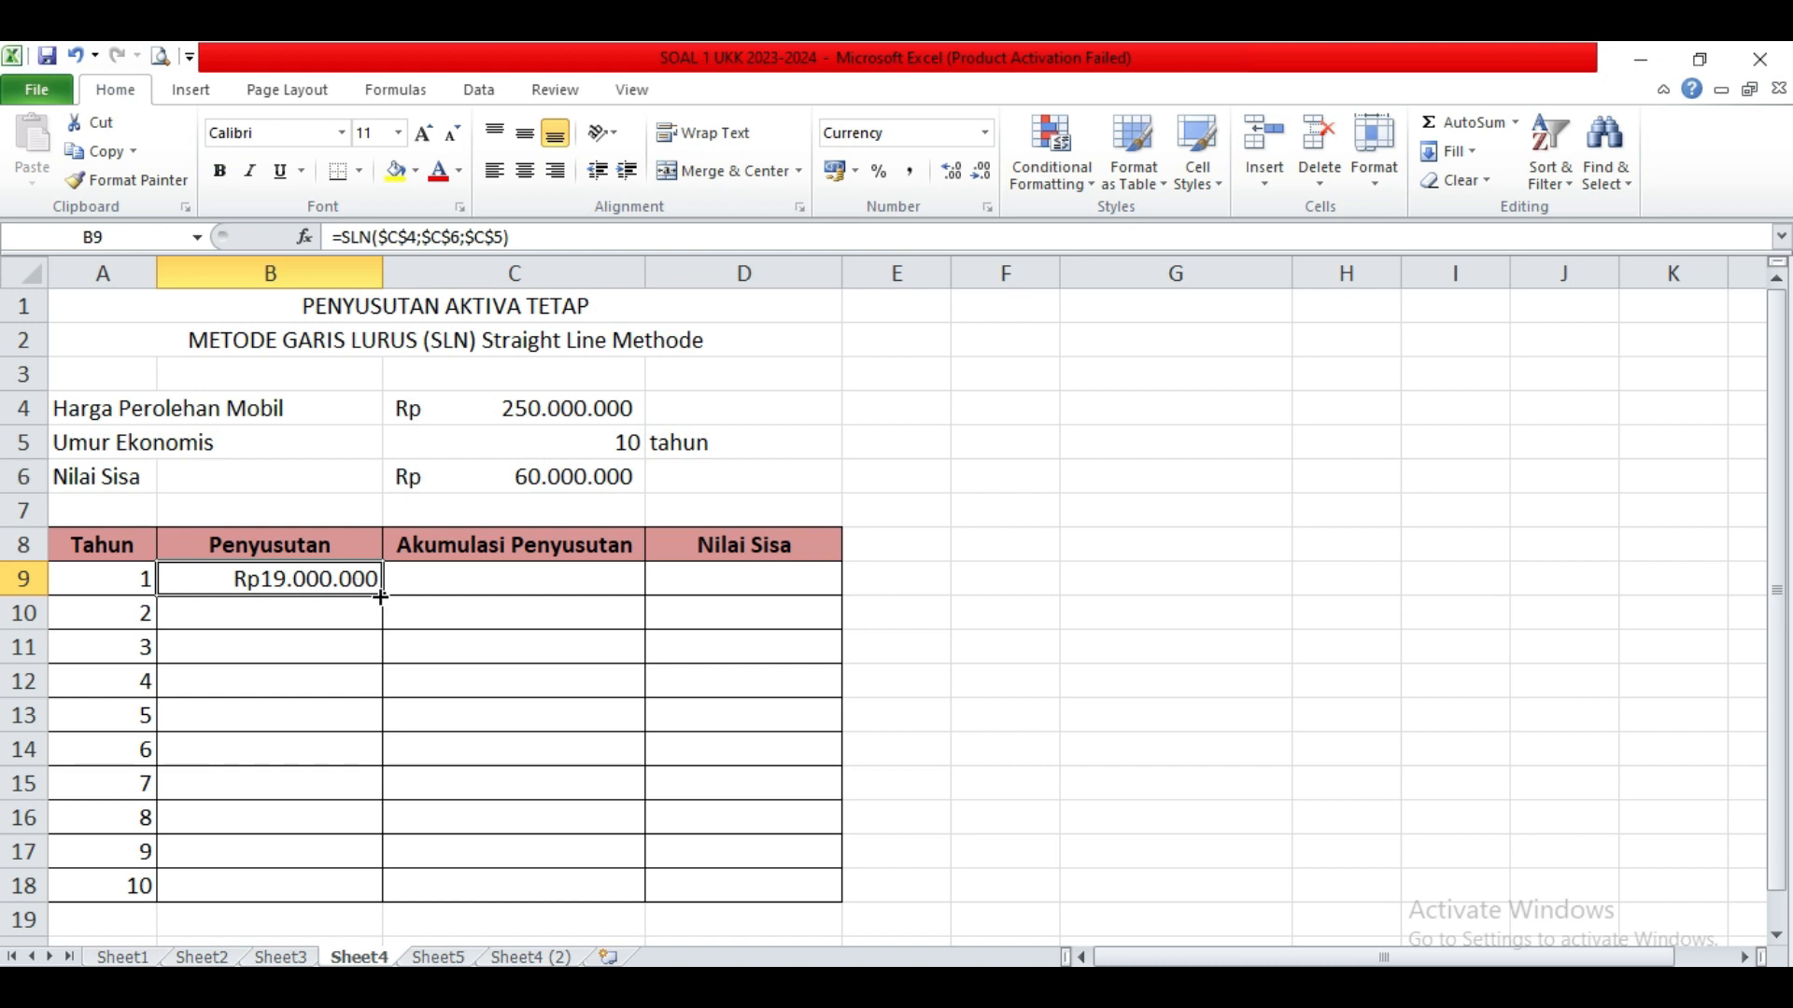
left_click_drag(380, 599, 379, 892)
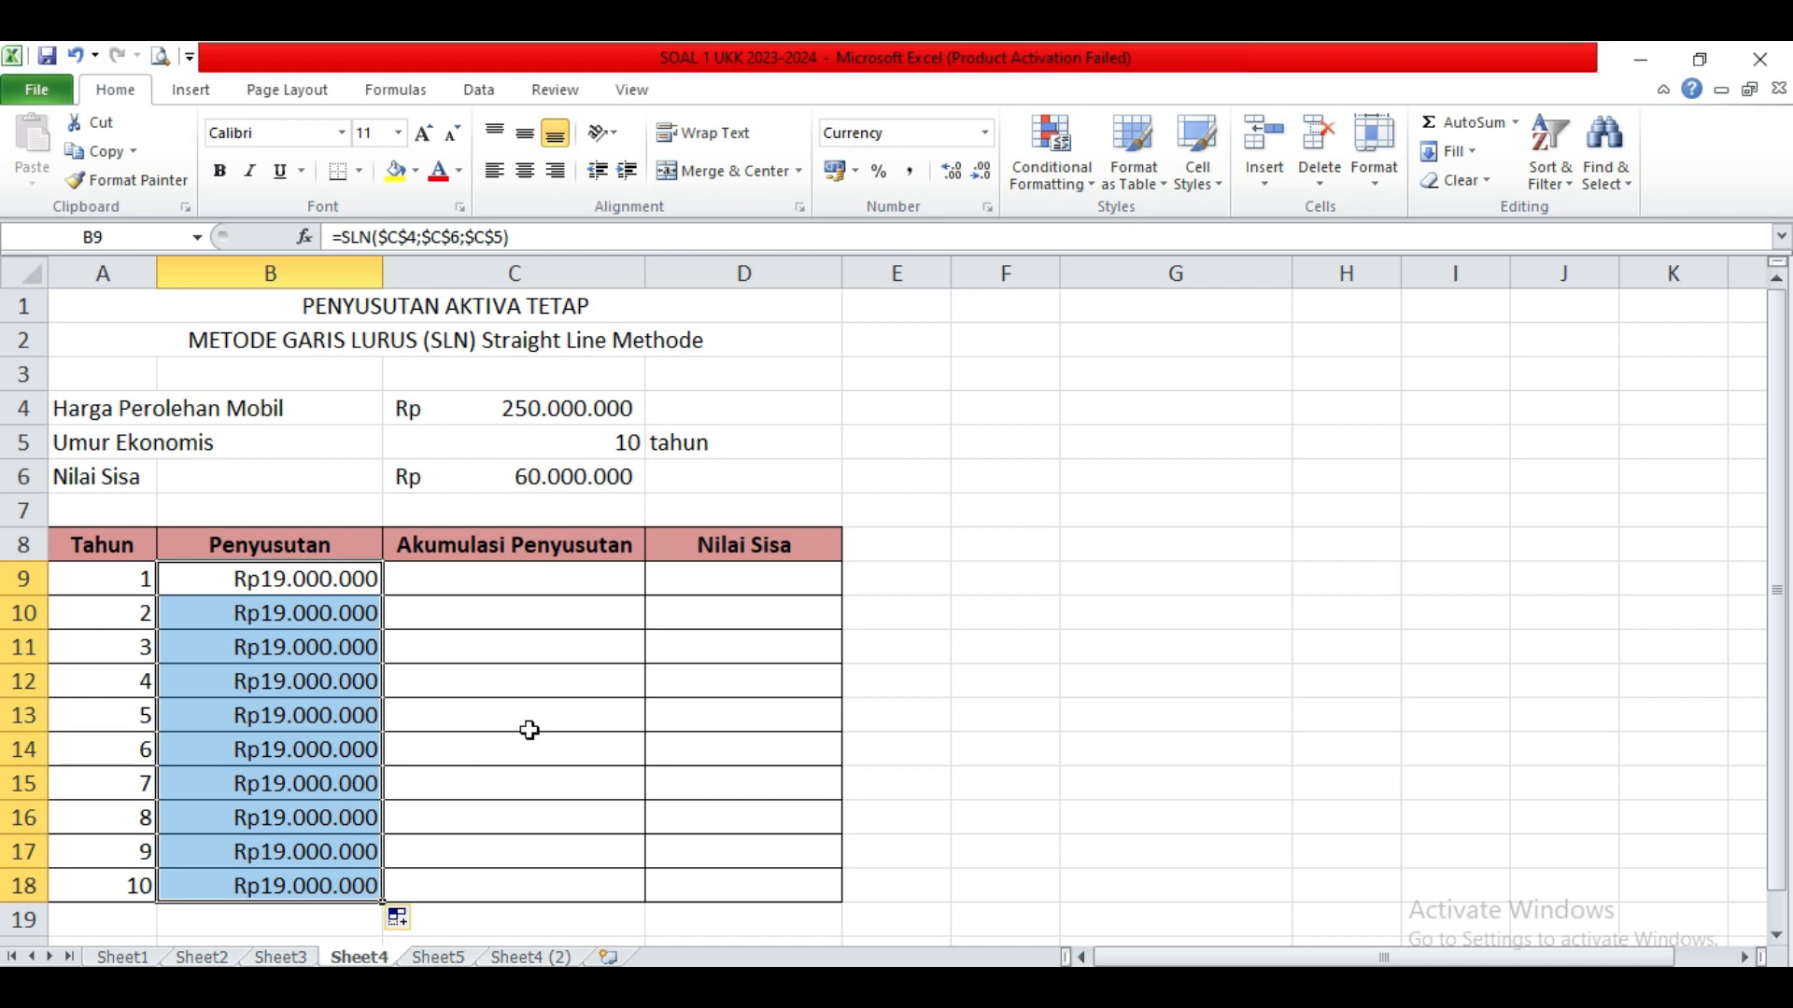
Step: Enter =B9 in C9 as the first year's Akumulasi Penyusutan
left_click(563, 573)
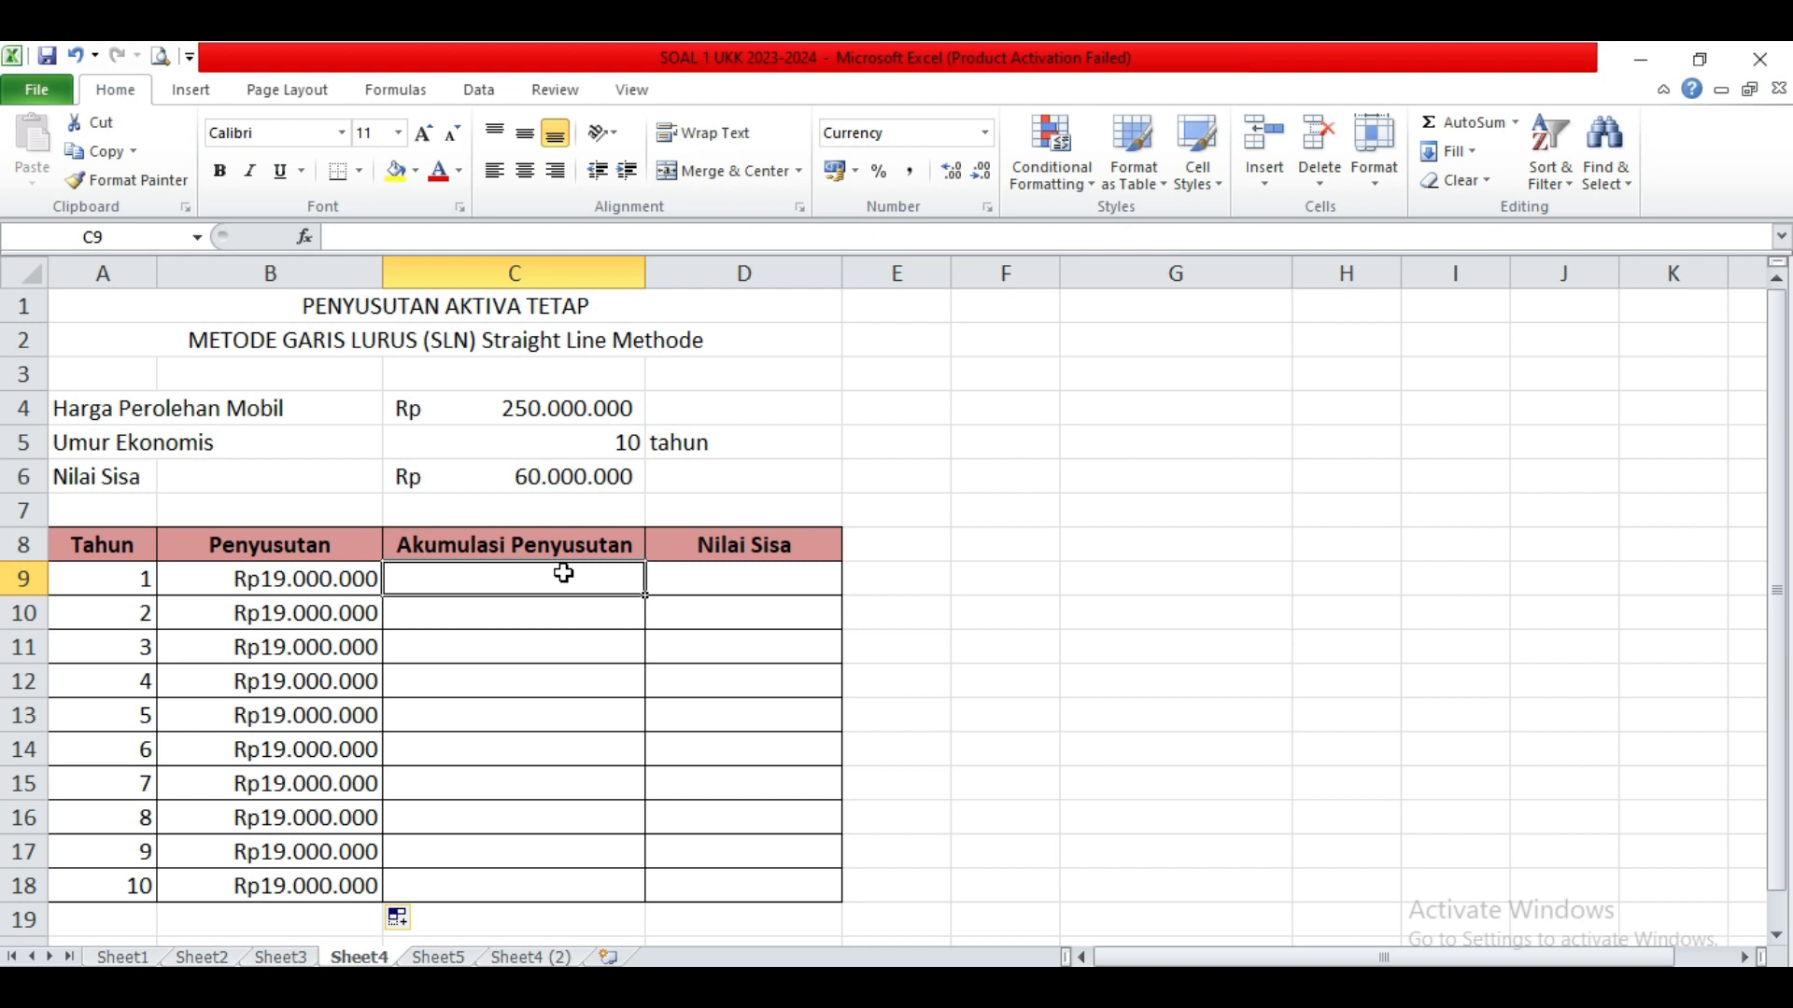
type("=")
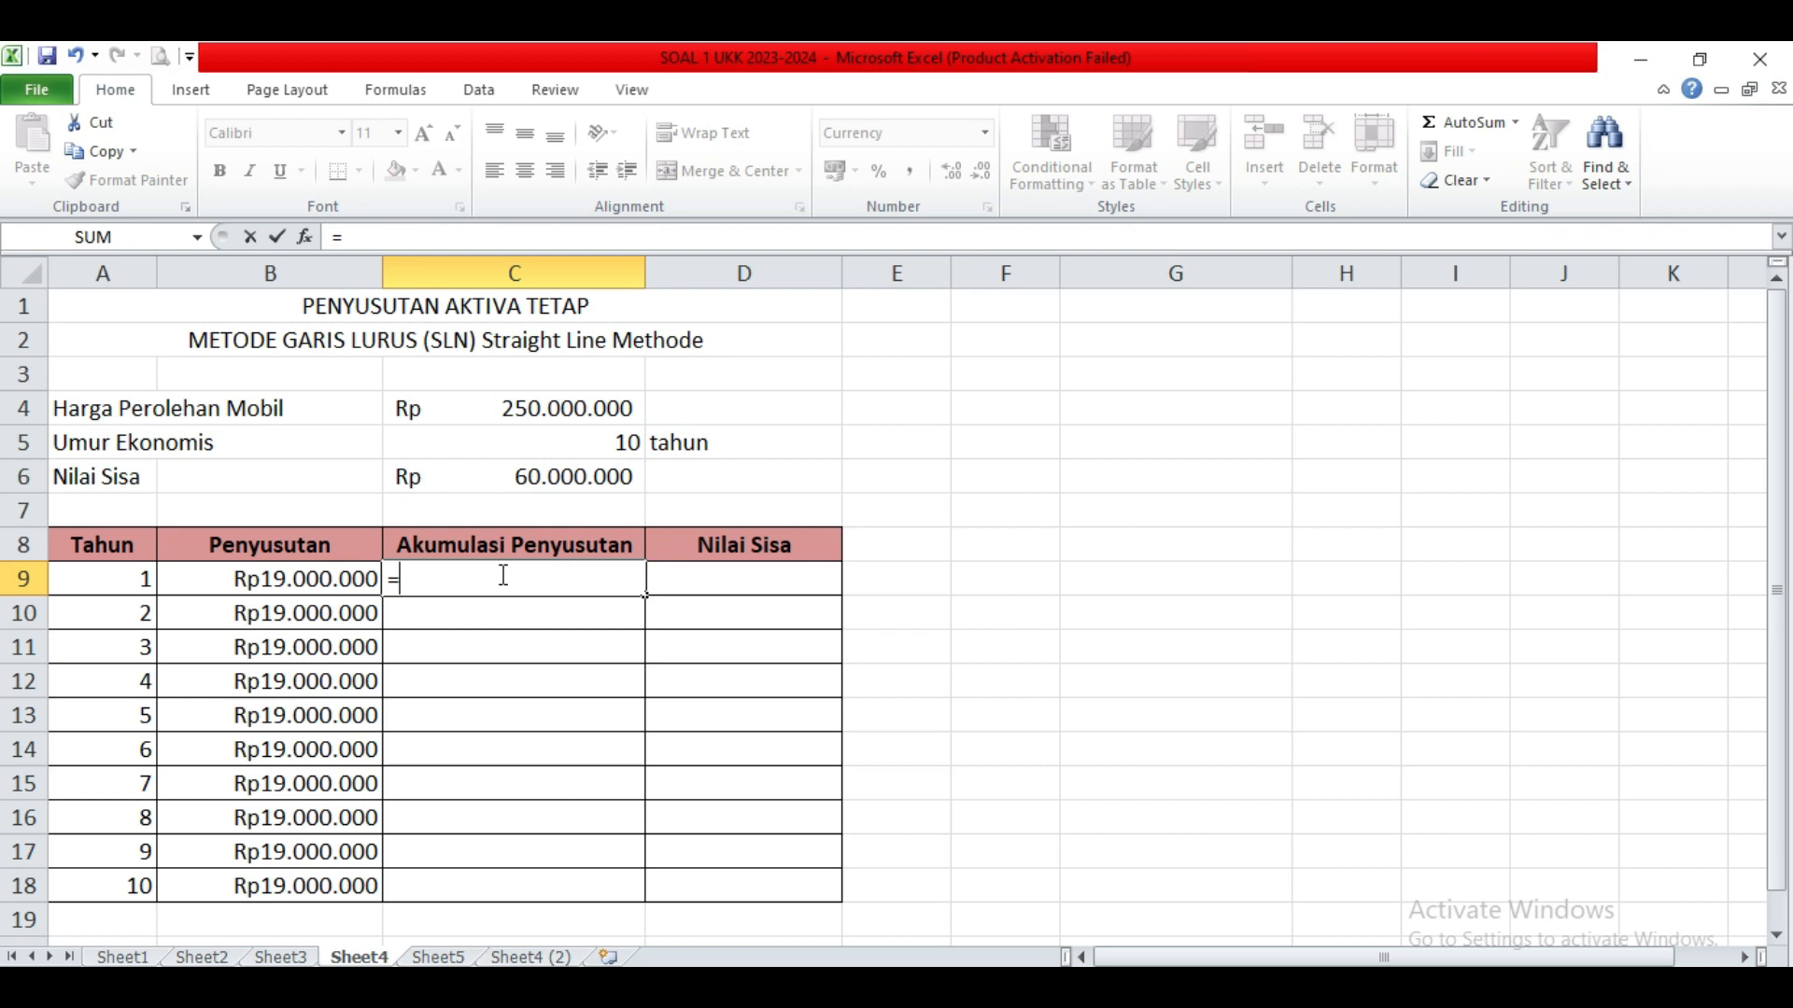
left_click(299, 579)
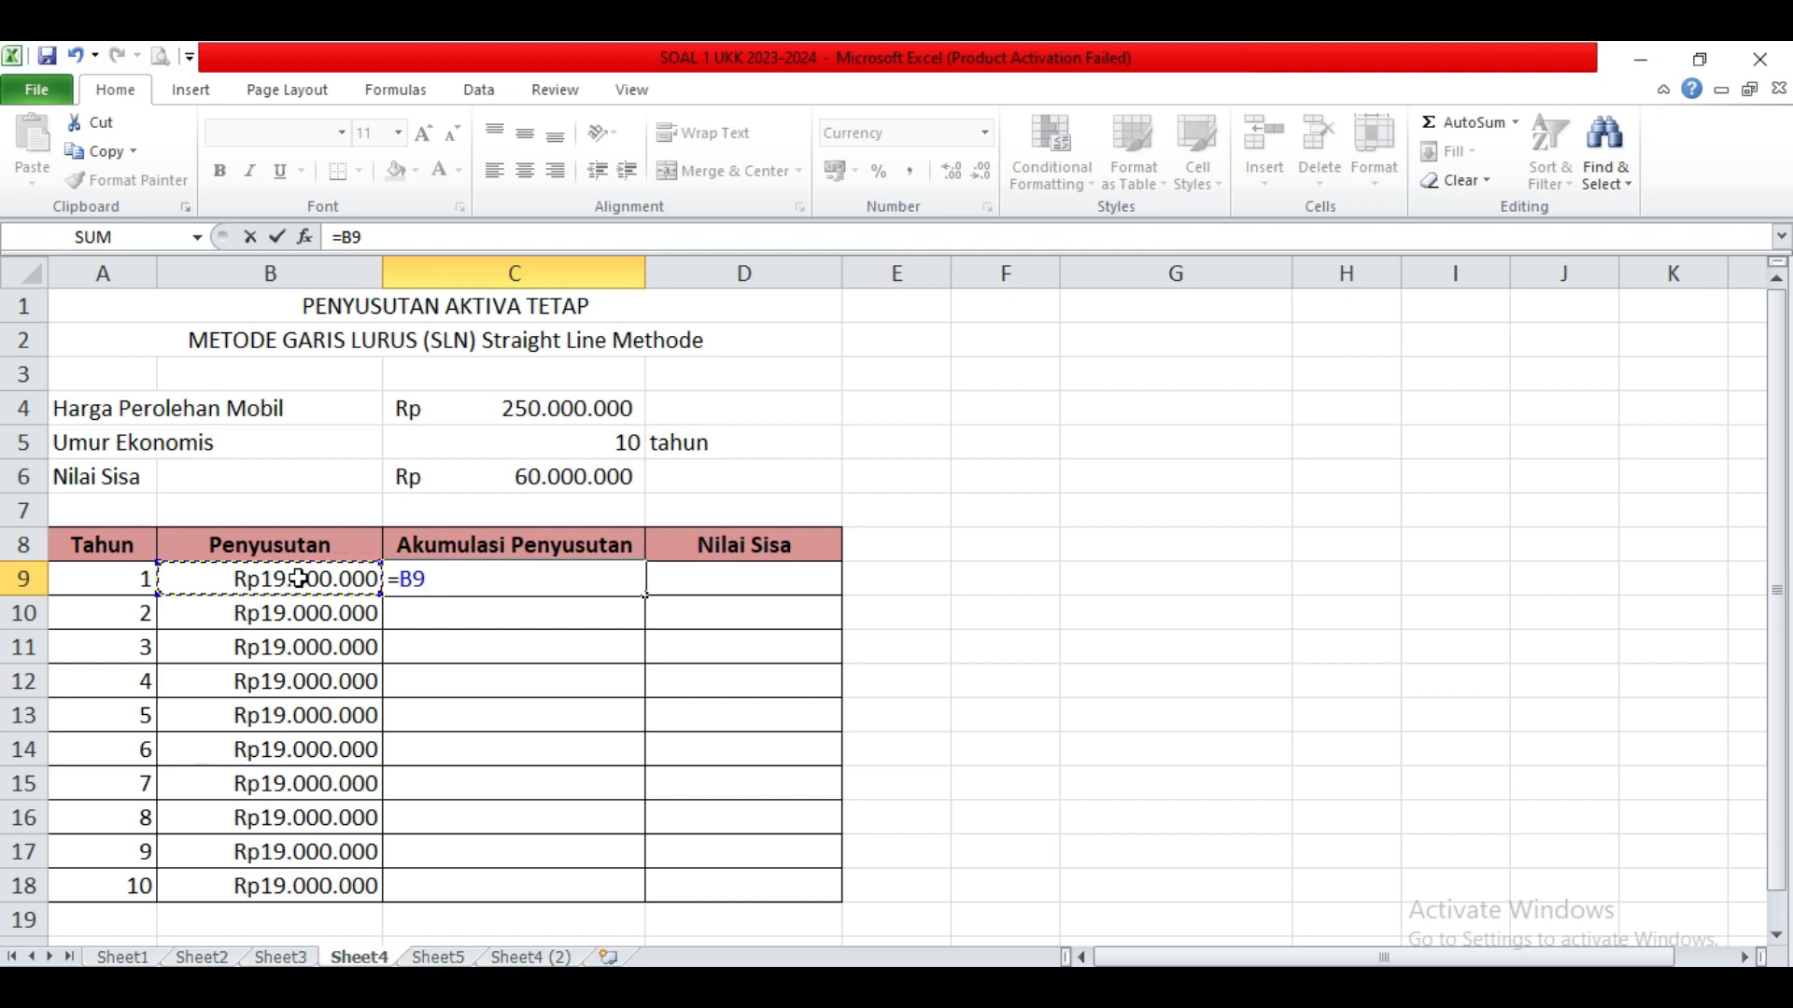
key("Return")
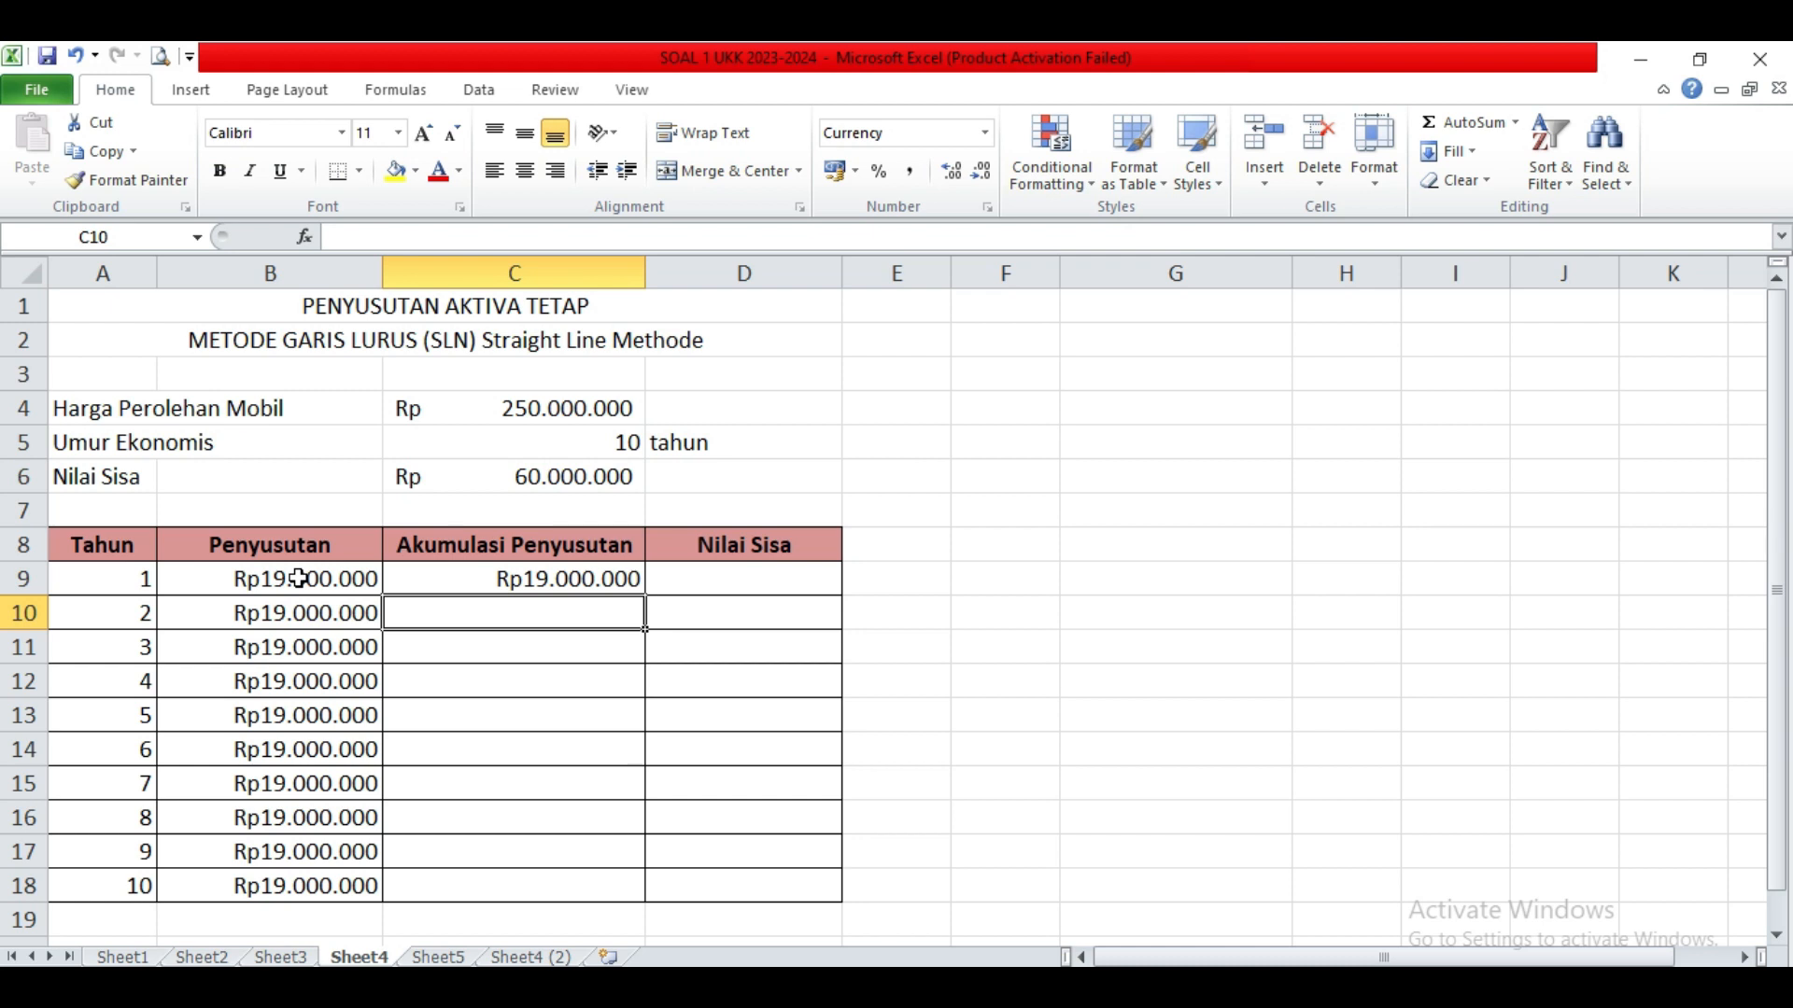
Step: Enter =C9+B10 in C10 to accumulate the depreciation and fill the formula down to C18
type("=")
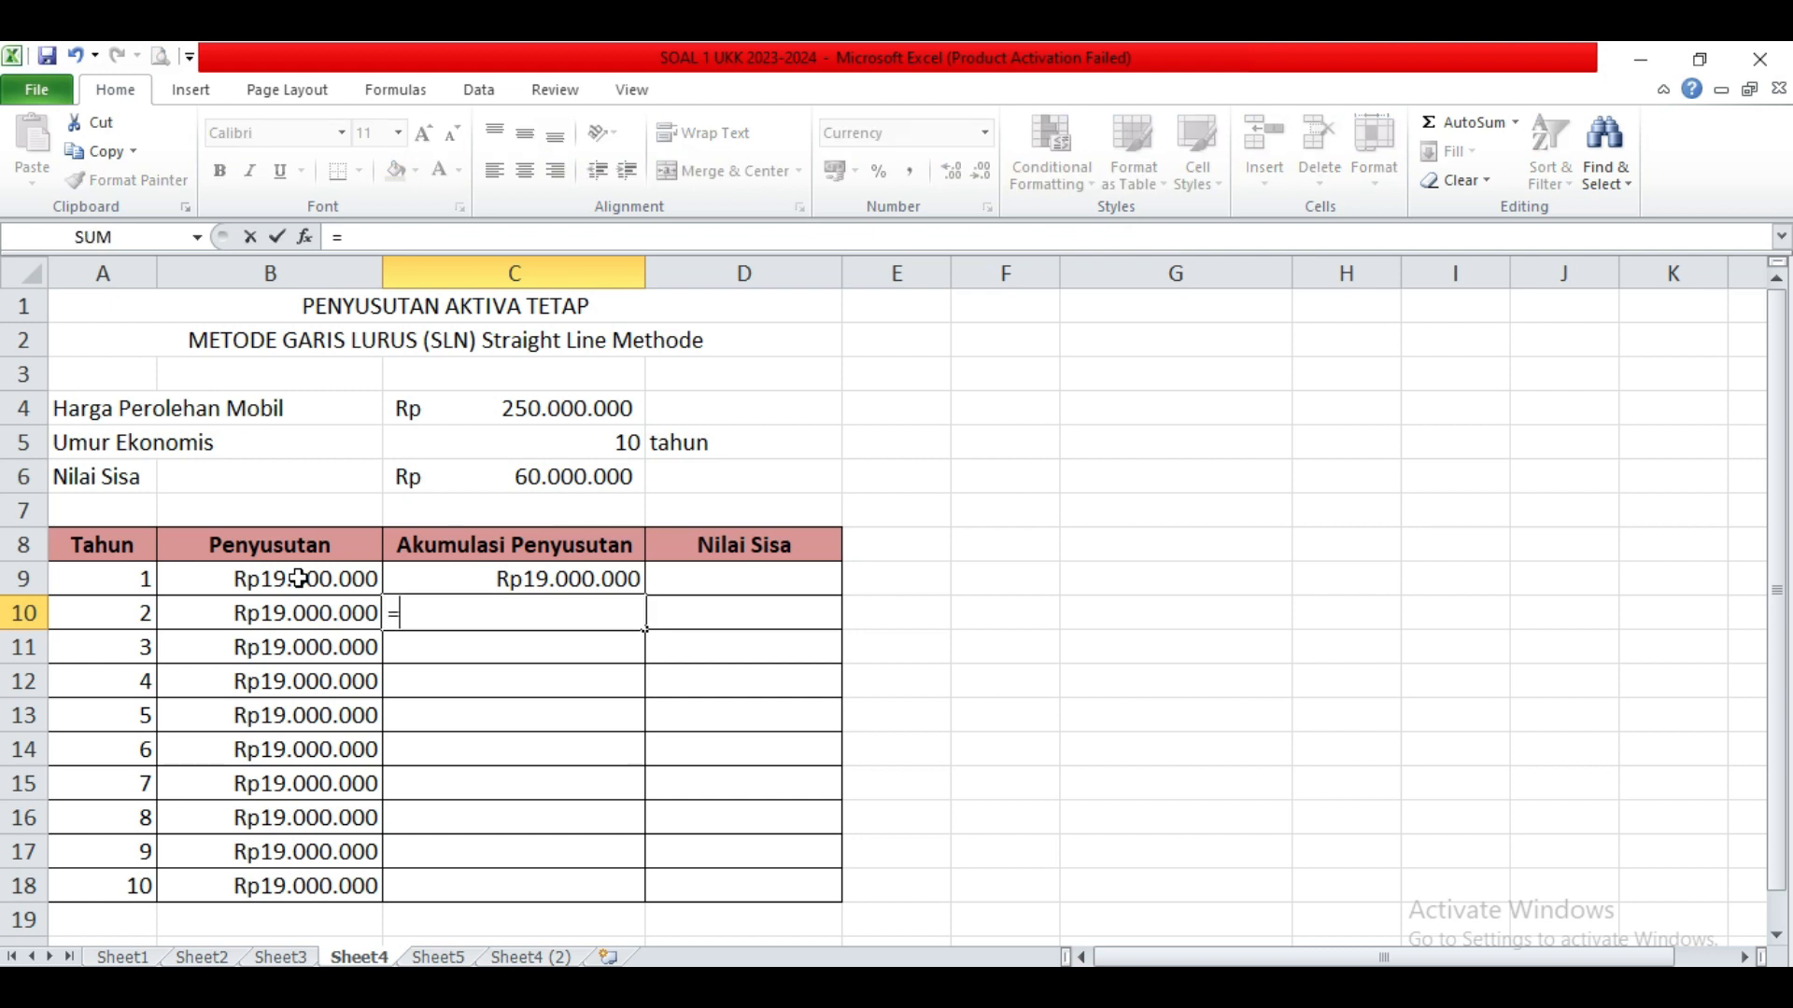
left_click(495, 579)
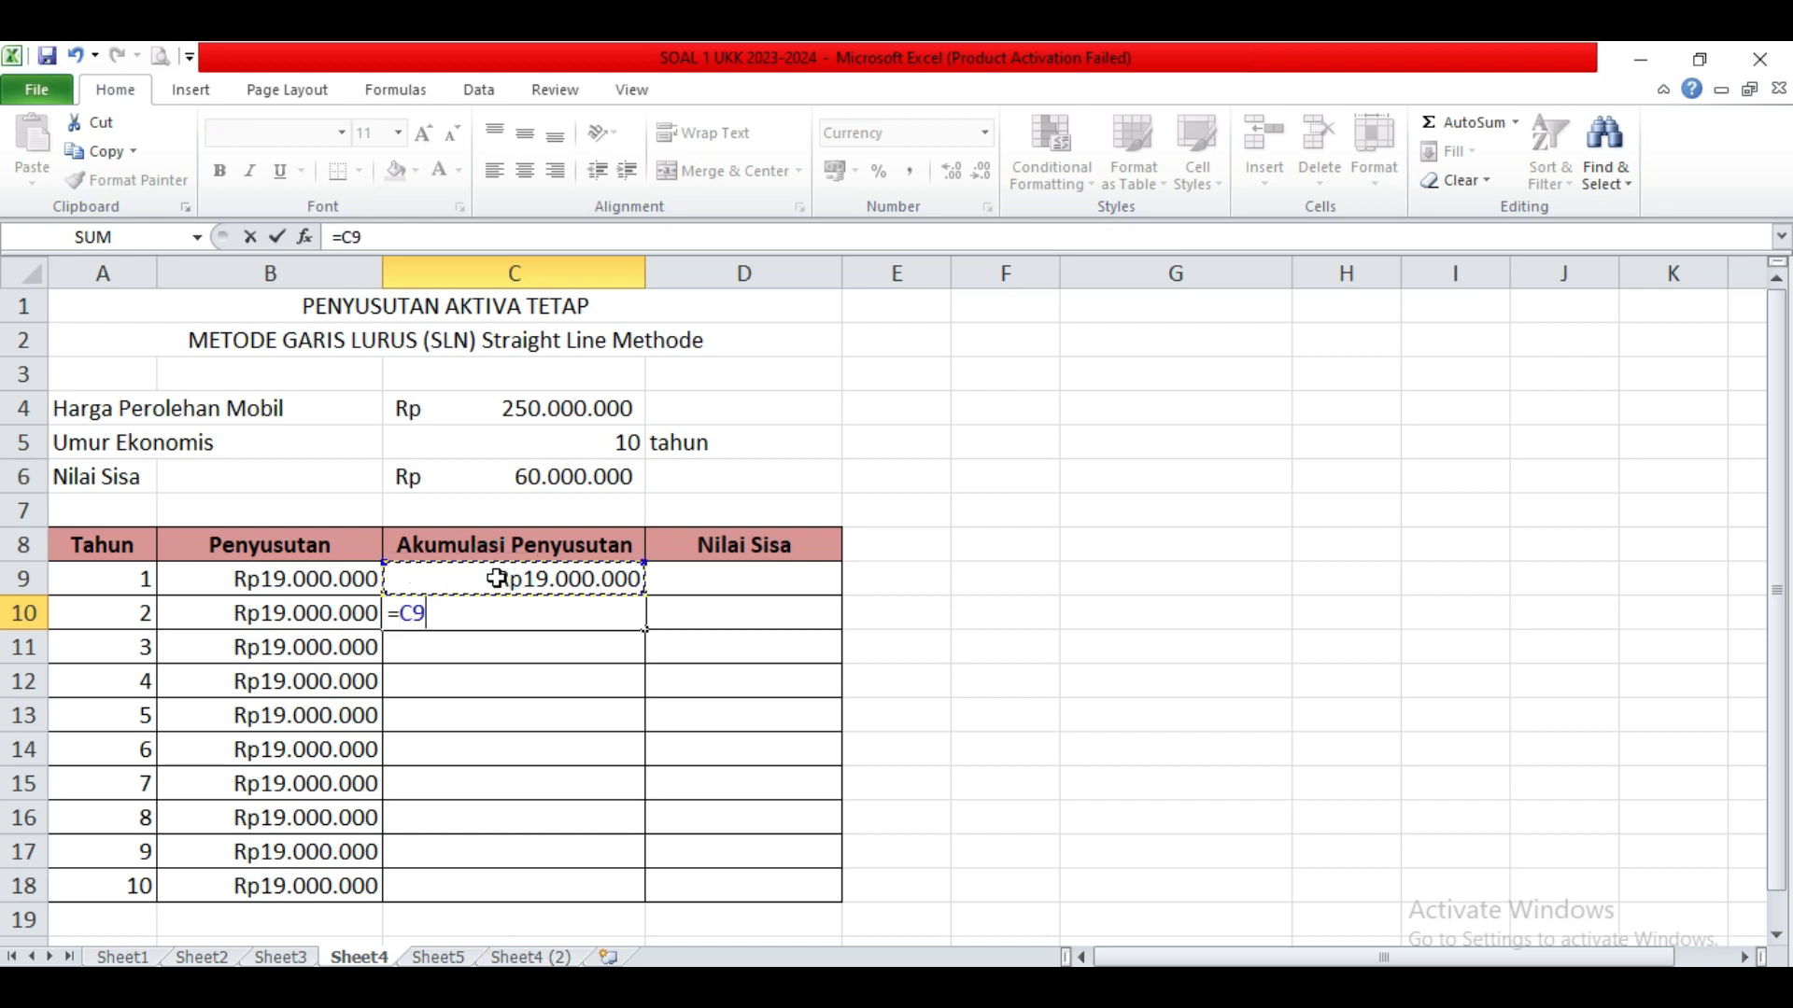
type("+")
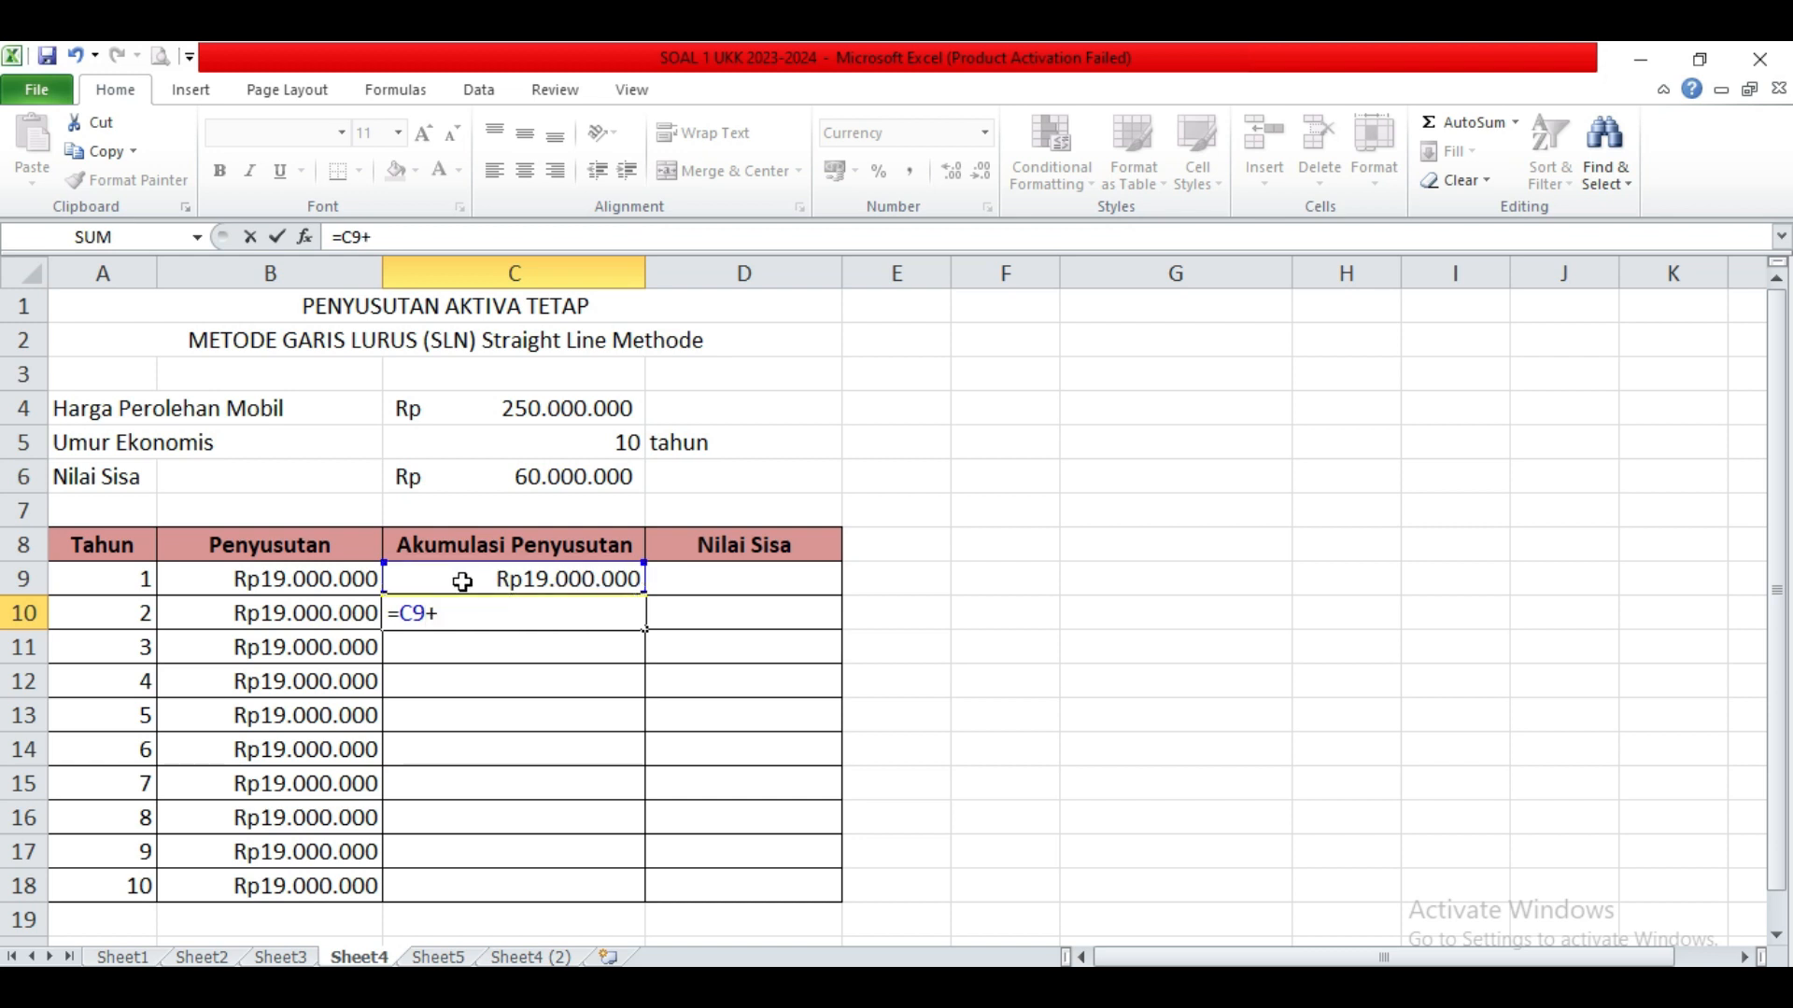
left_click(349, 613)
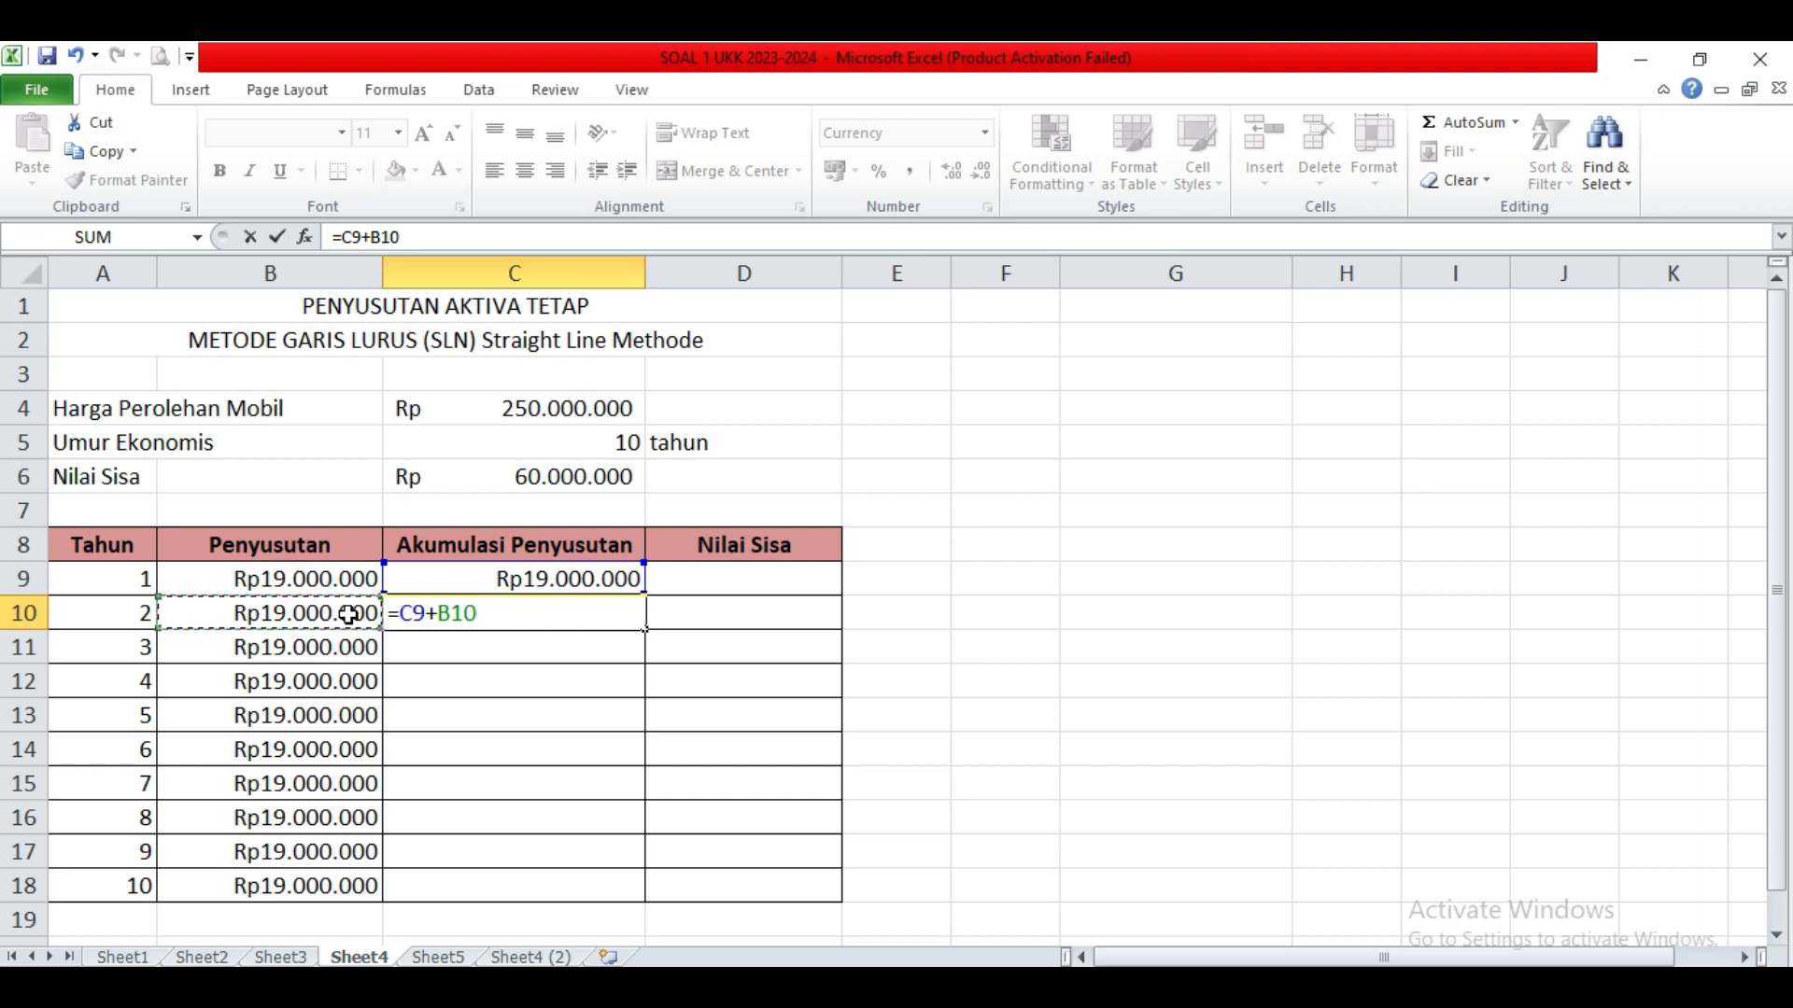
key("Return")
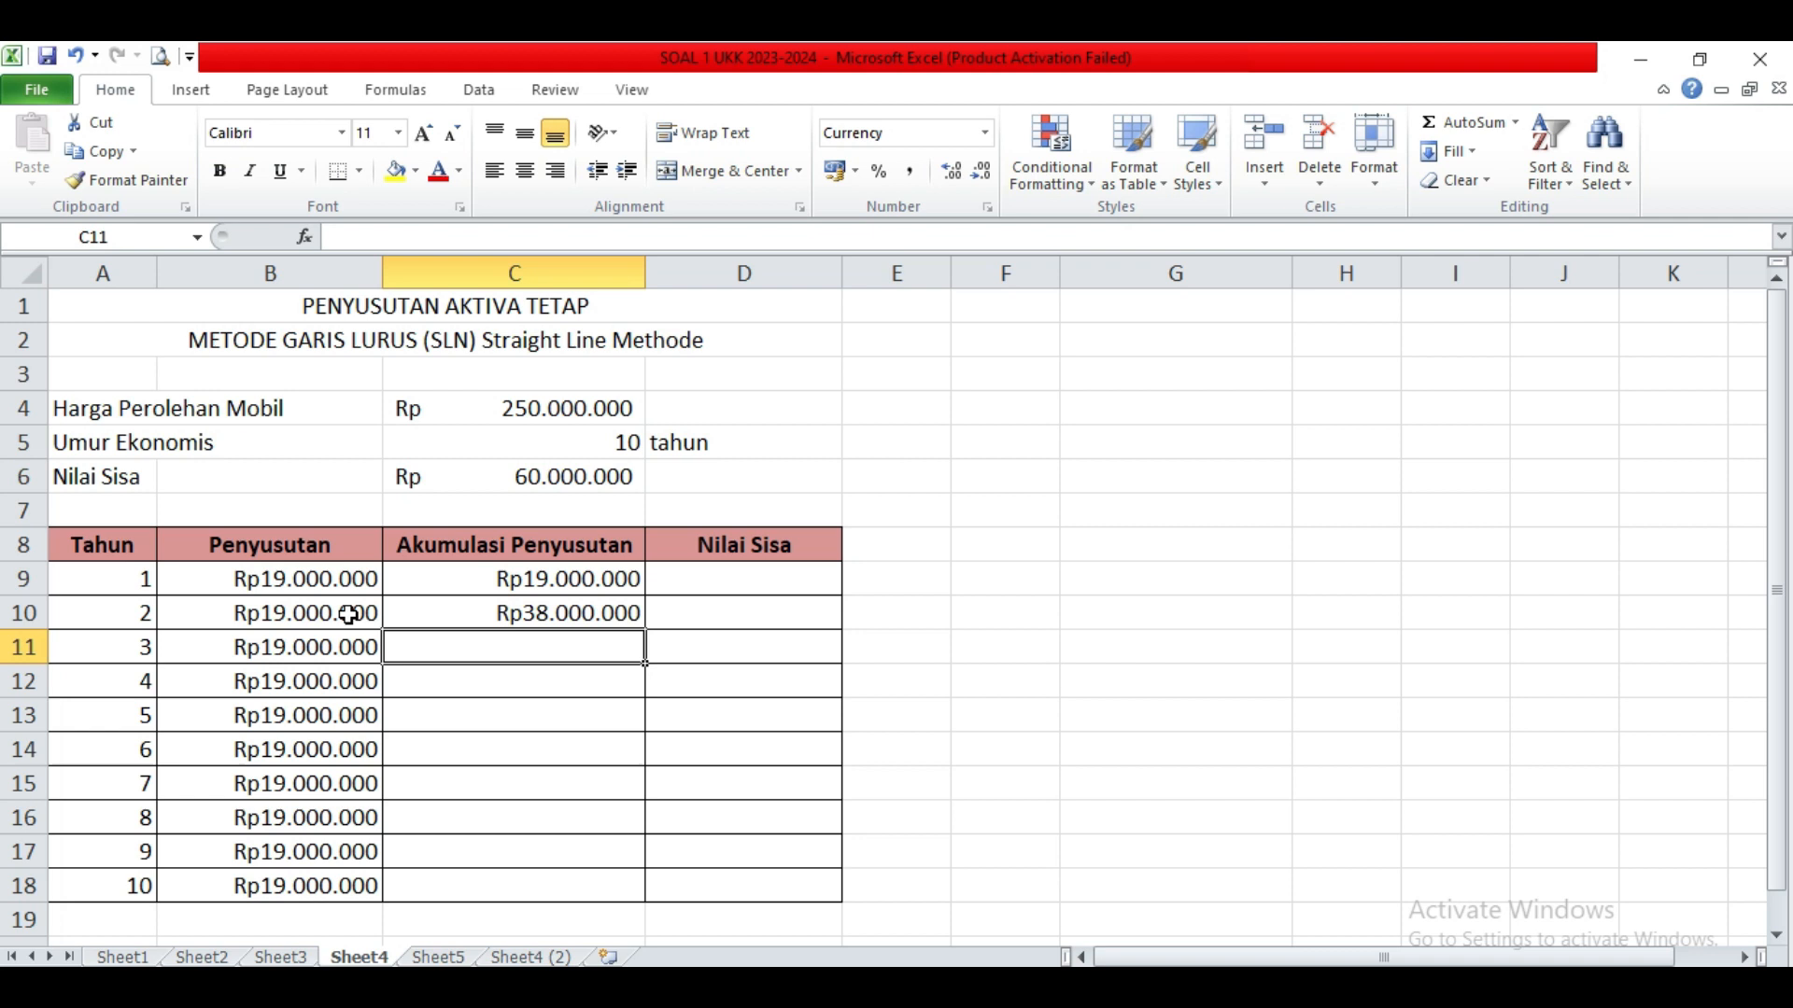
left_click(510, 614)
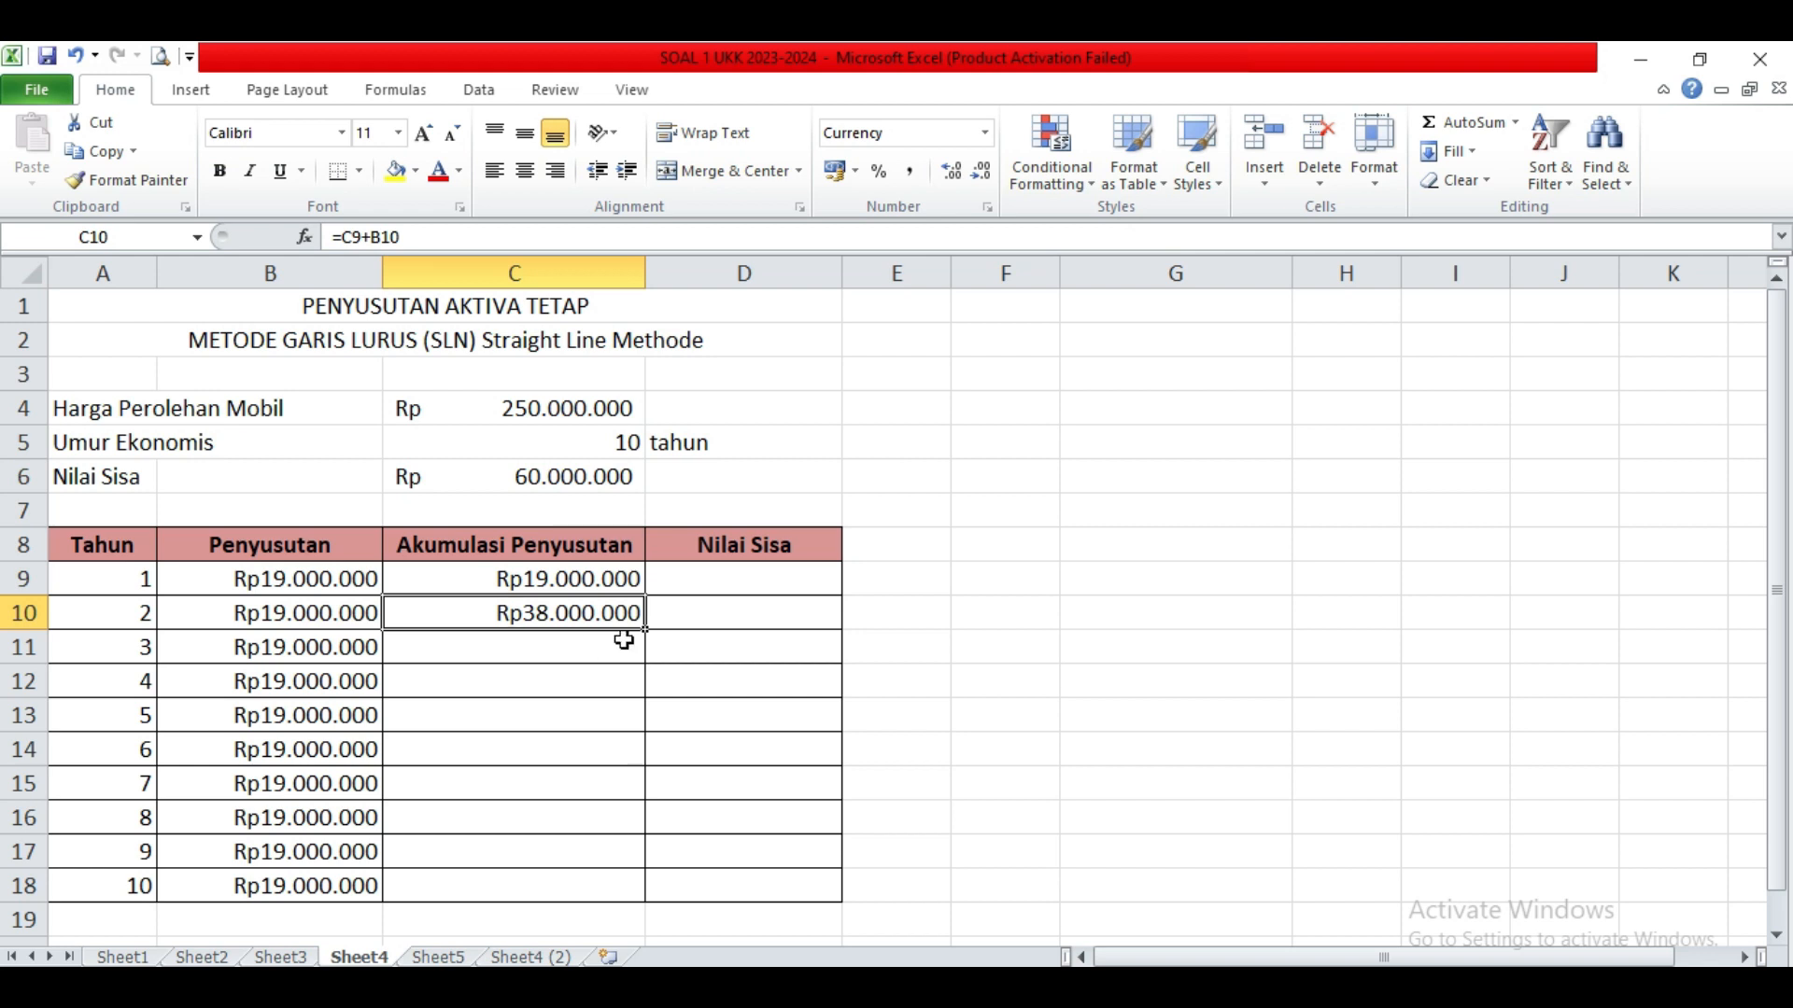
left_click_drag(645, 630, 650, 889)
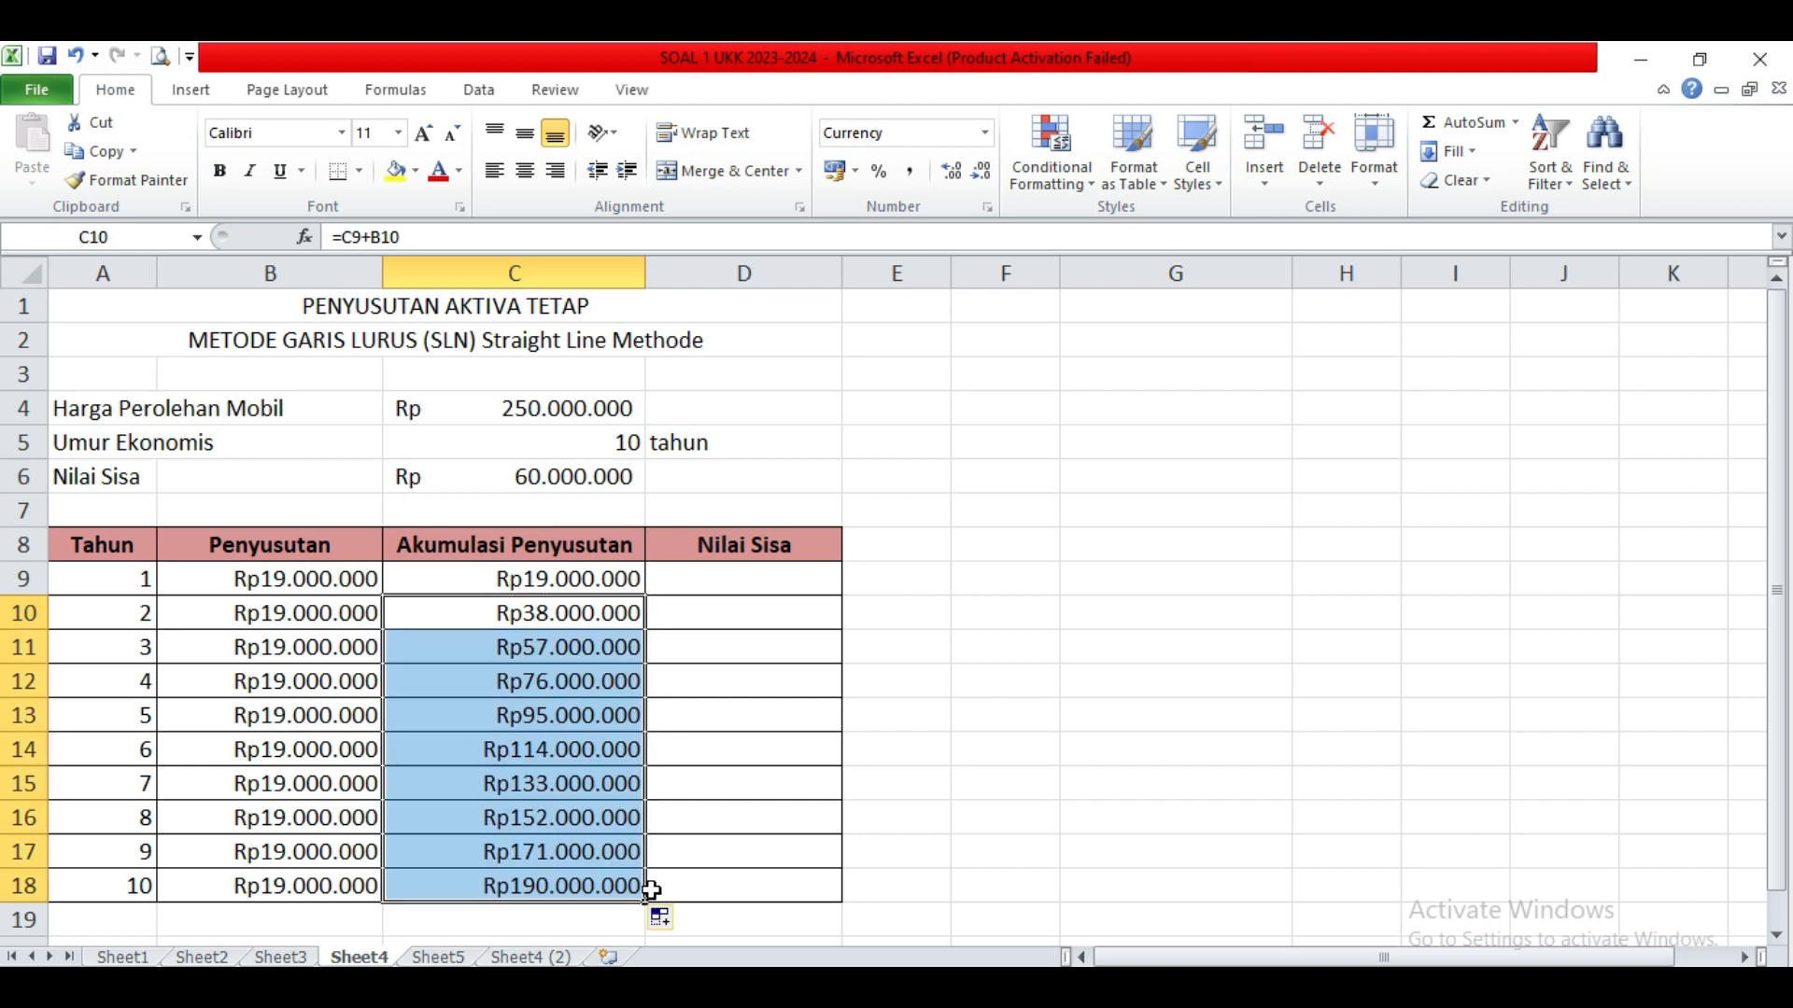
Step: Calculate the Nilai Sisa in D9 with =$C$4-C9 and fill the formula down to D18
left_click(783, 591)
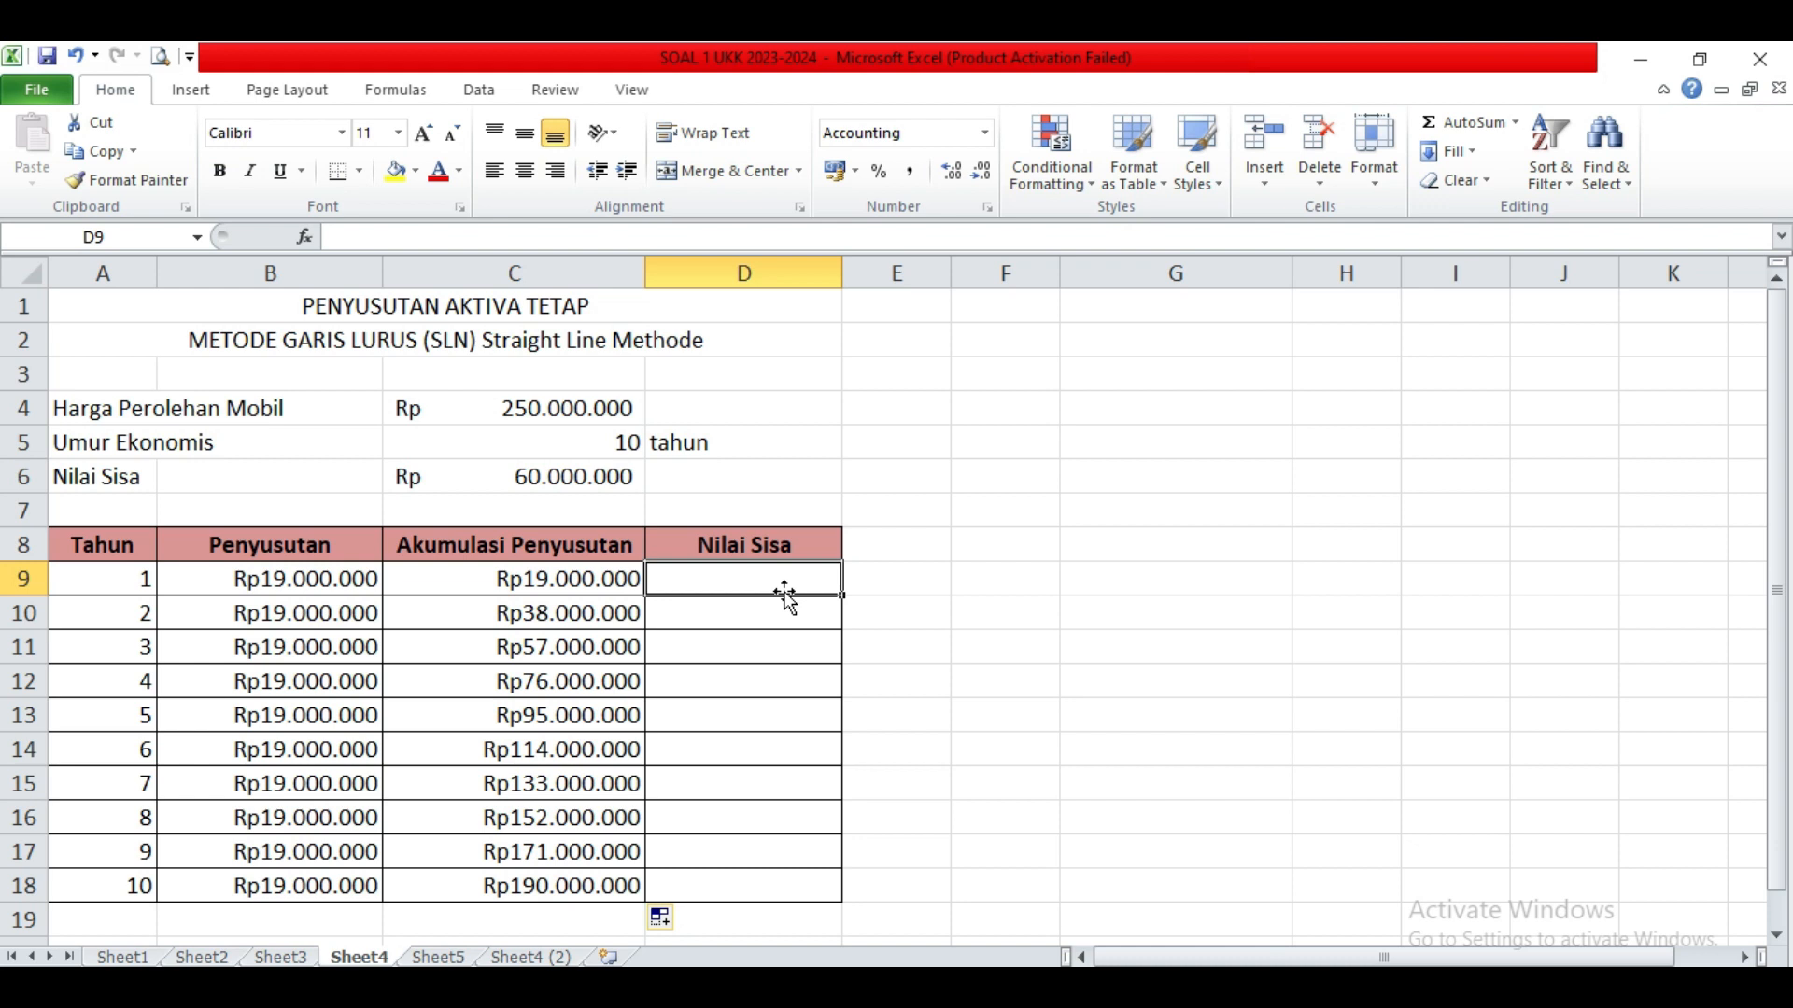
type("=")
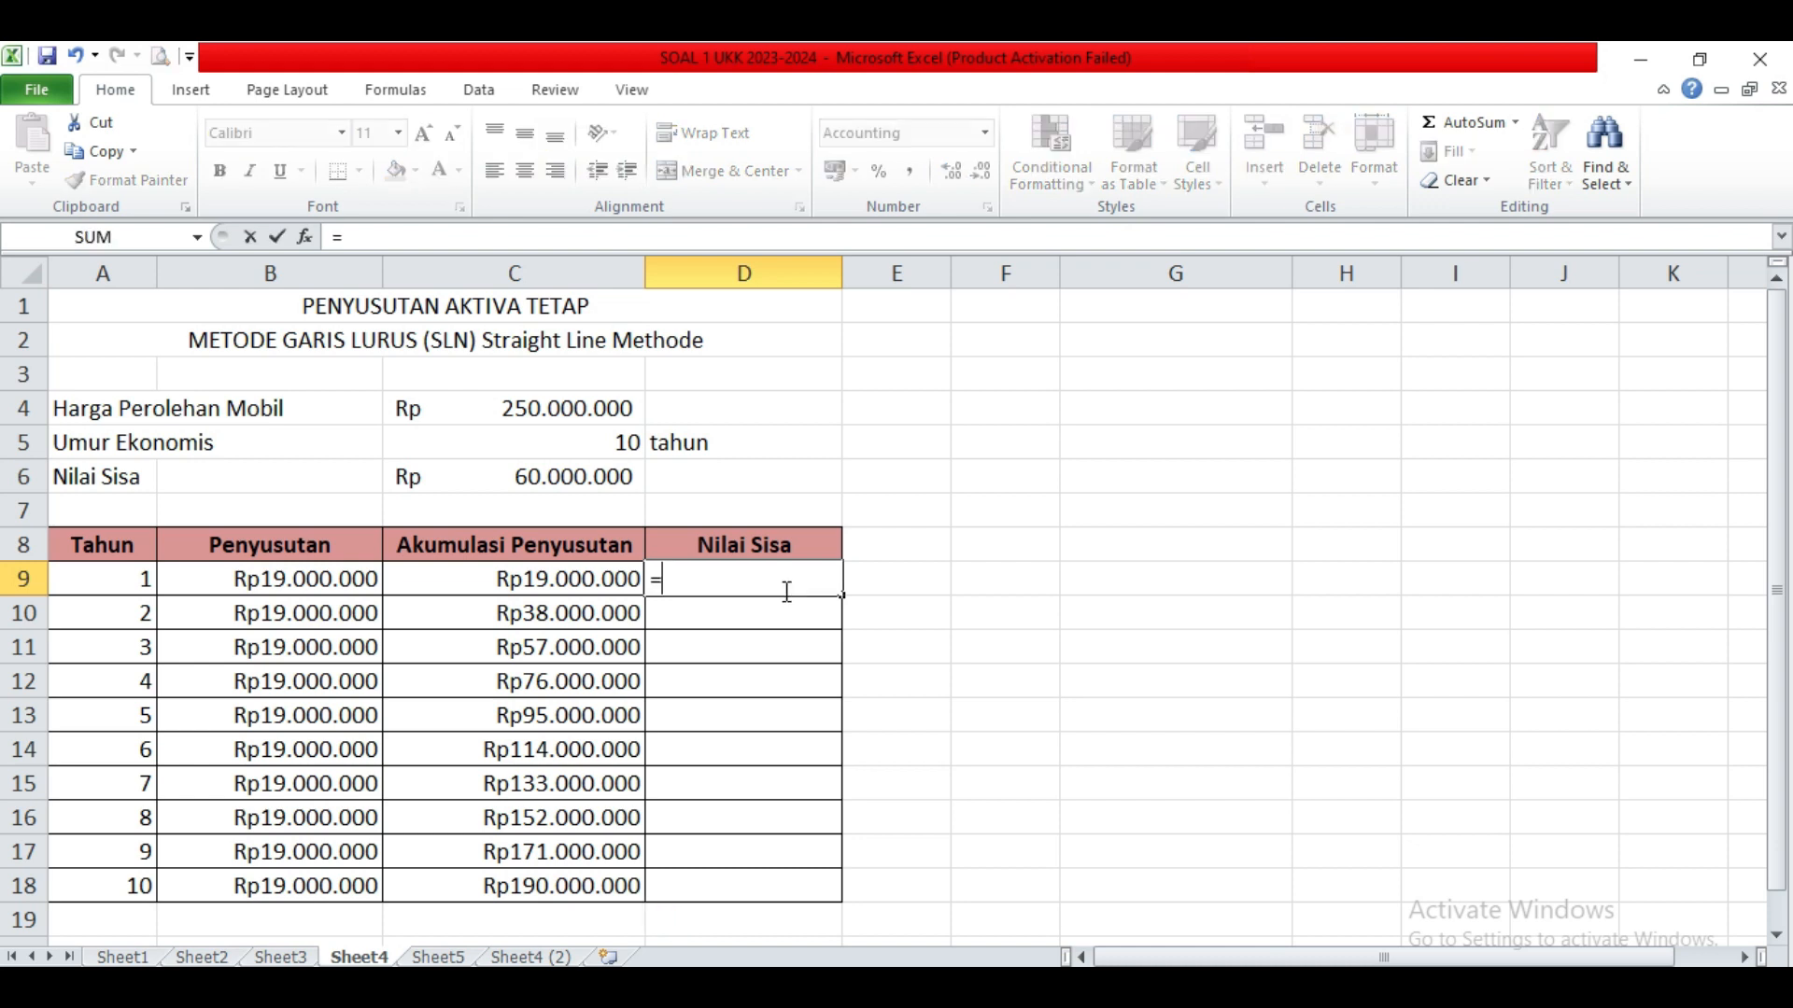
left_click(579, 410)
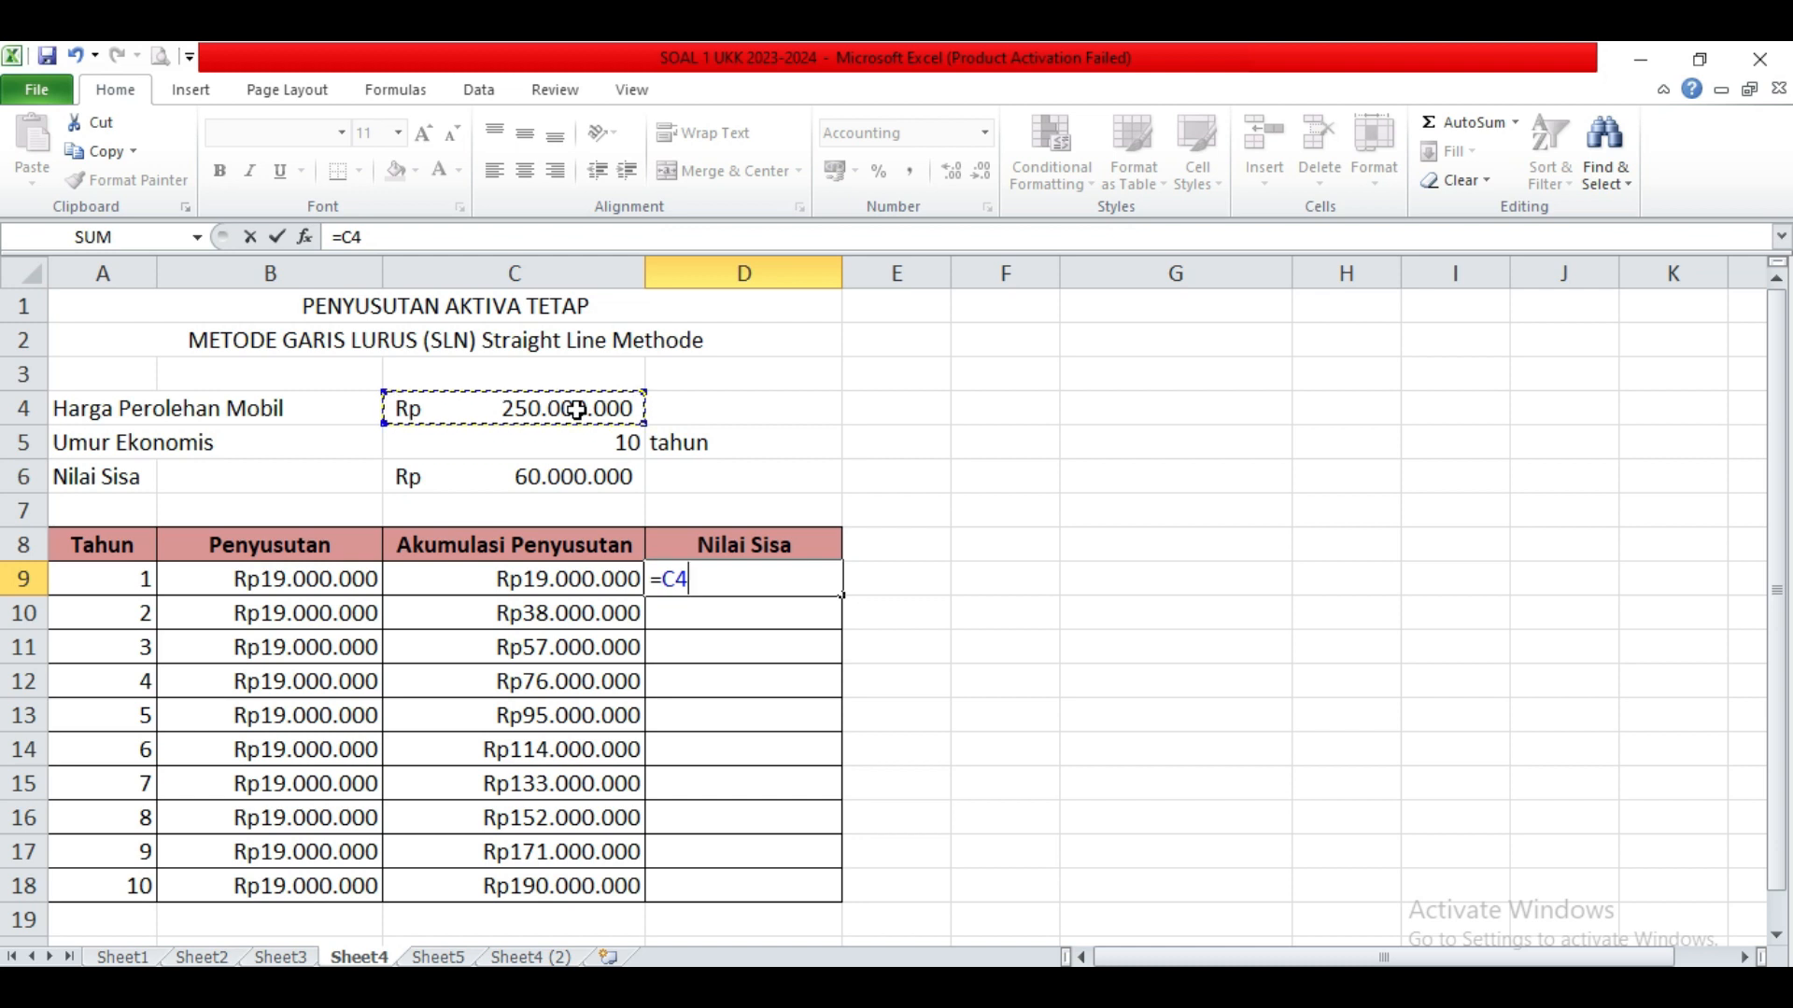
key("F4")
type("-")
left_click(517, 585)
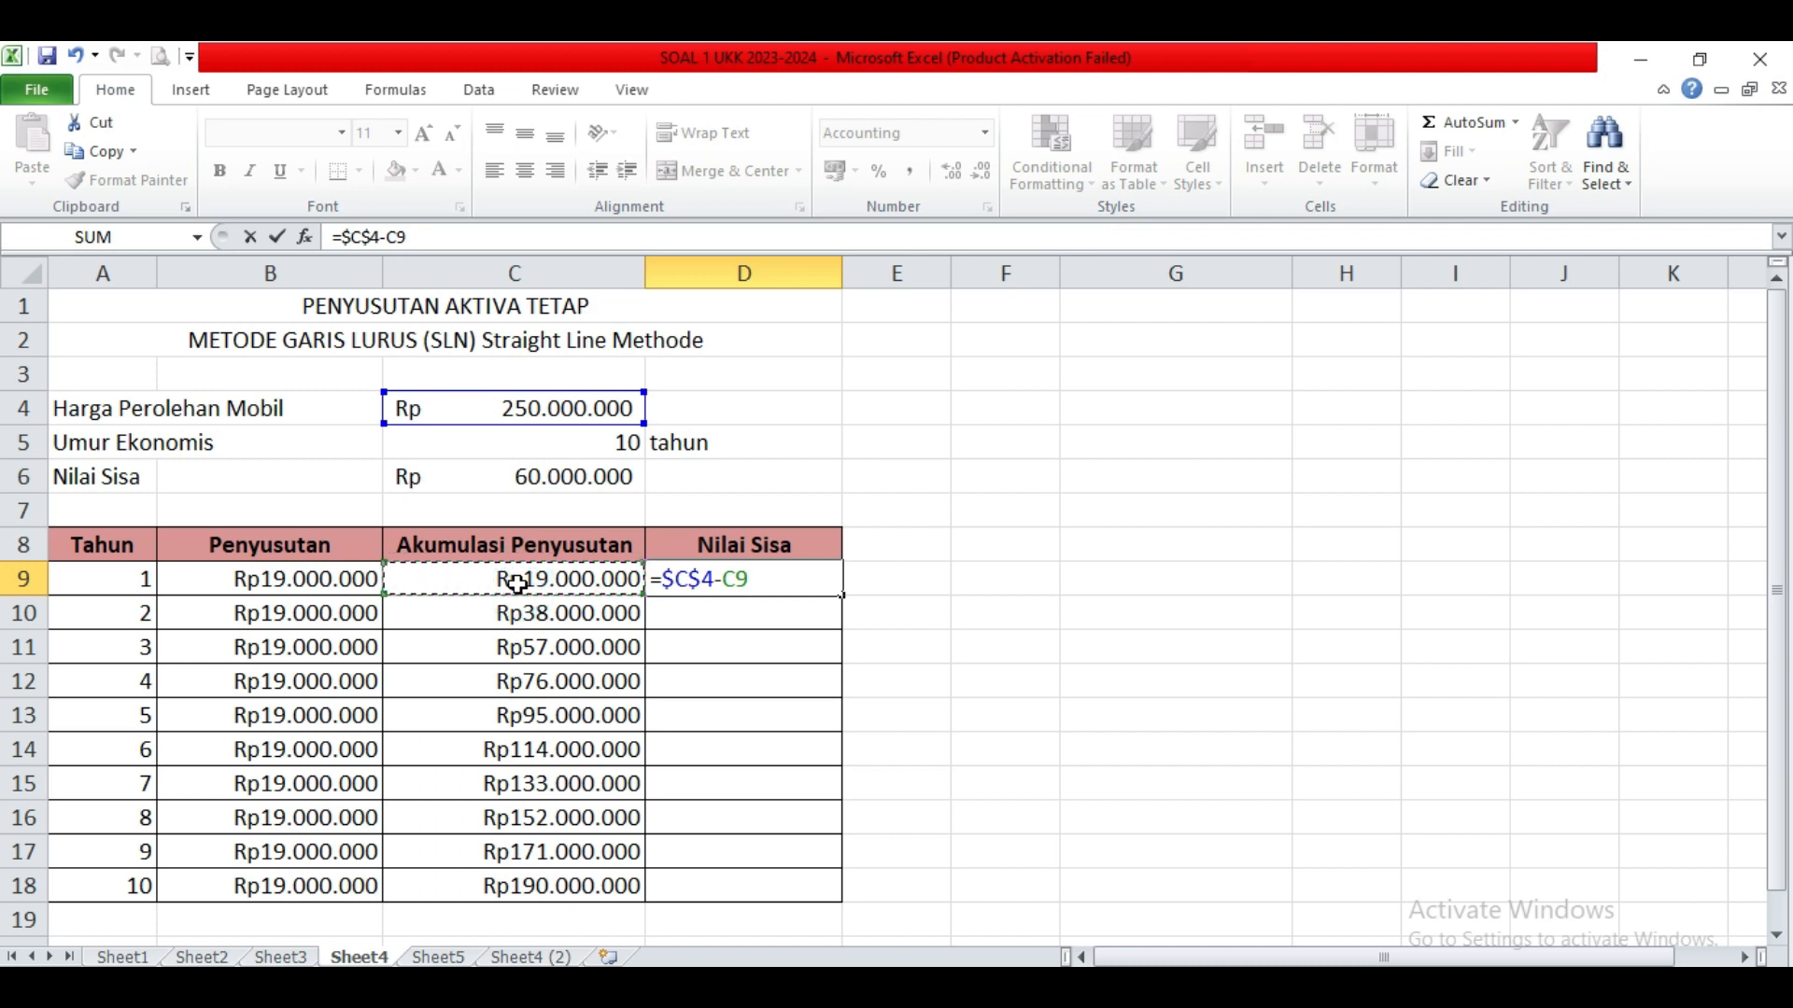
key("Return")
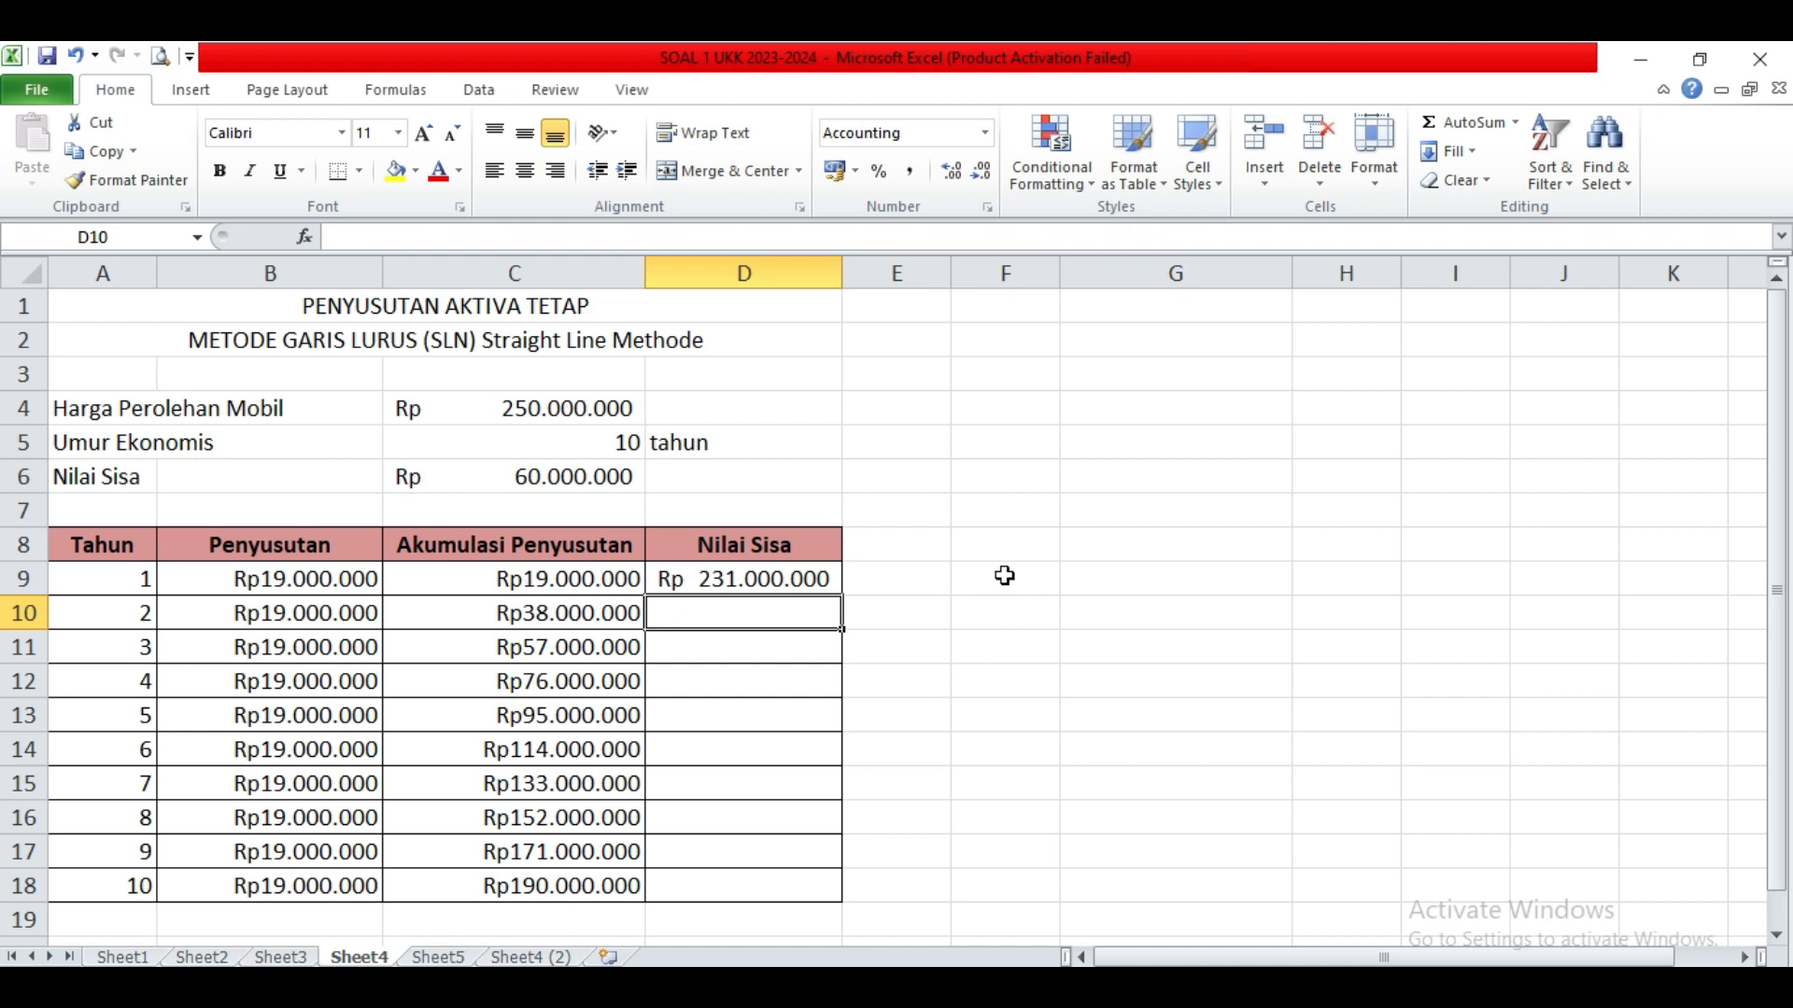
left_click(792, 579)
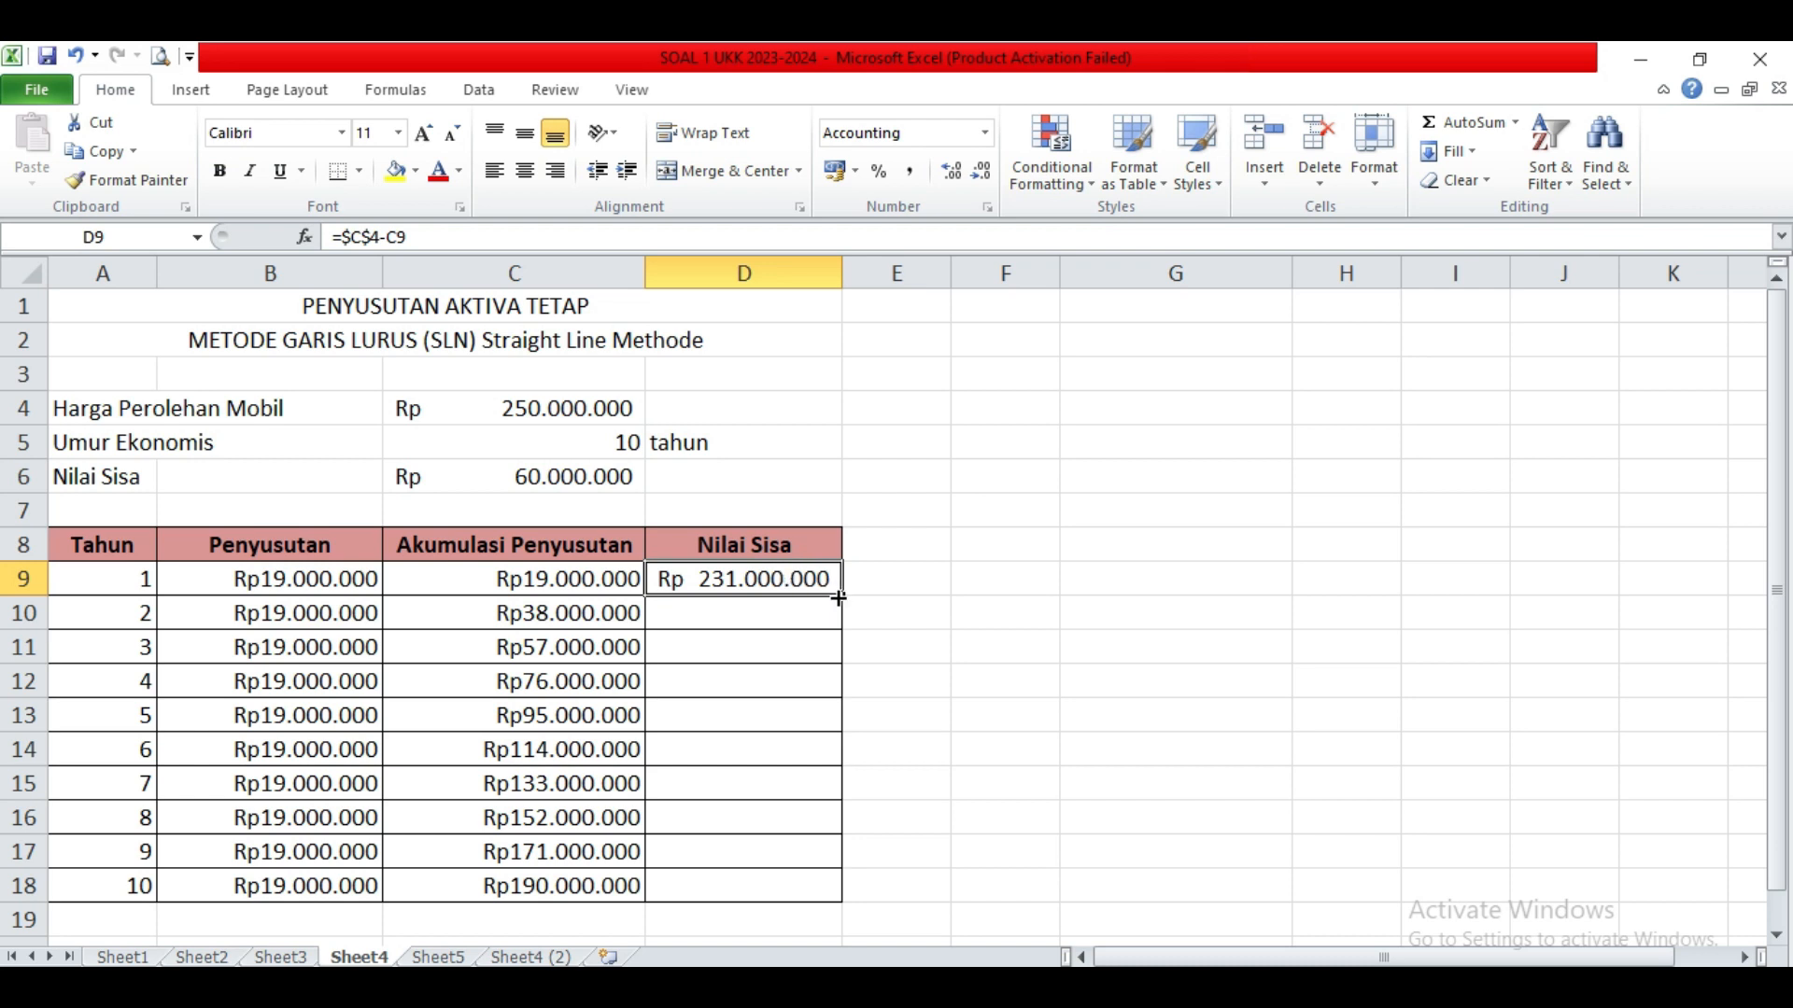
left_click_drag(842, 594, 843, 892)
left_click(1281, 694)
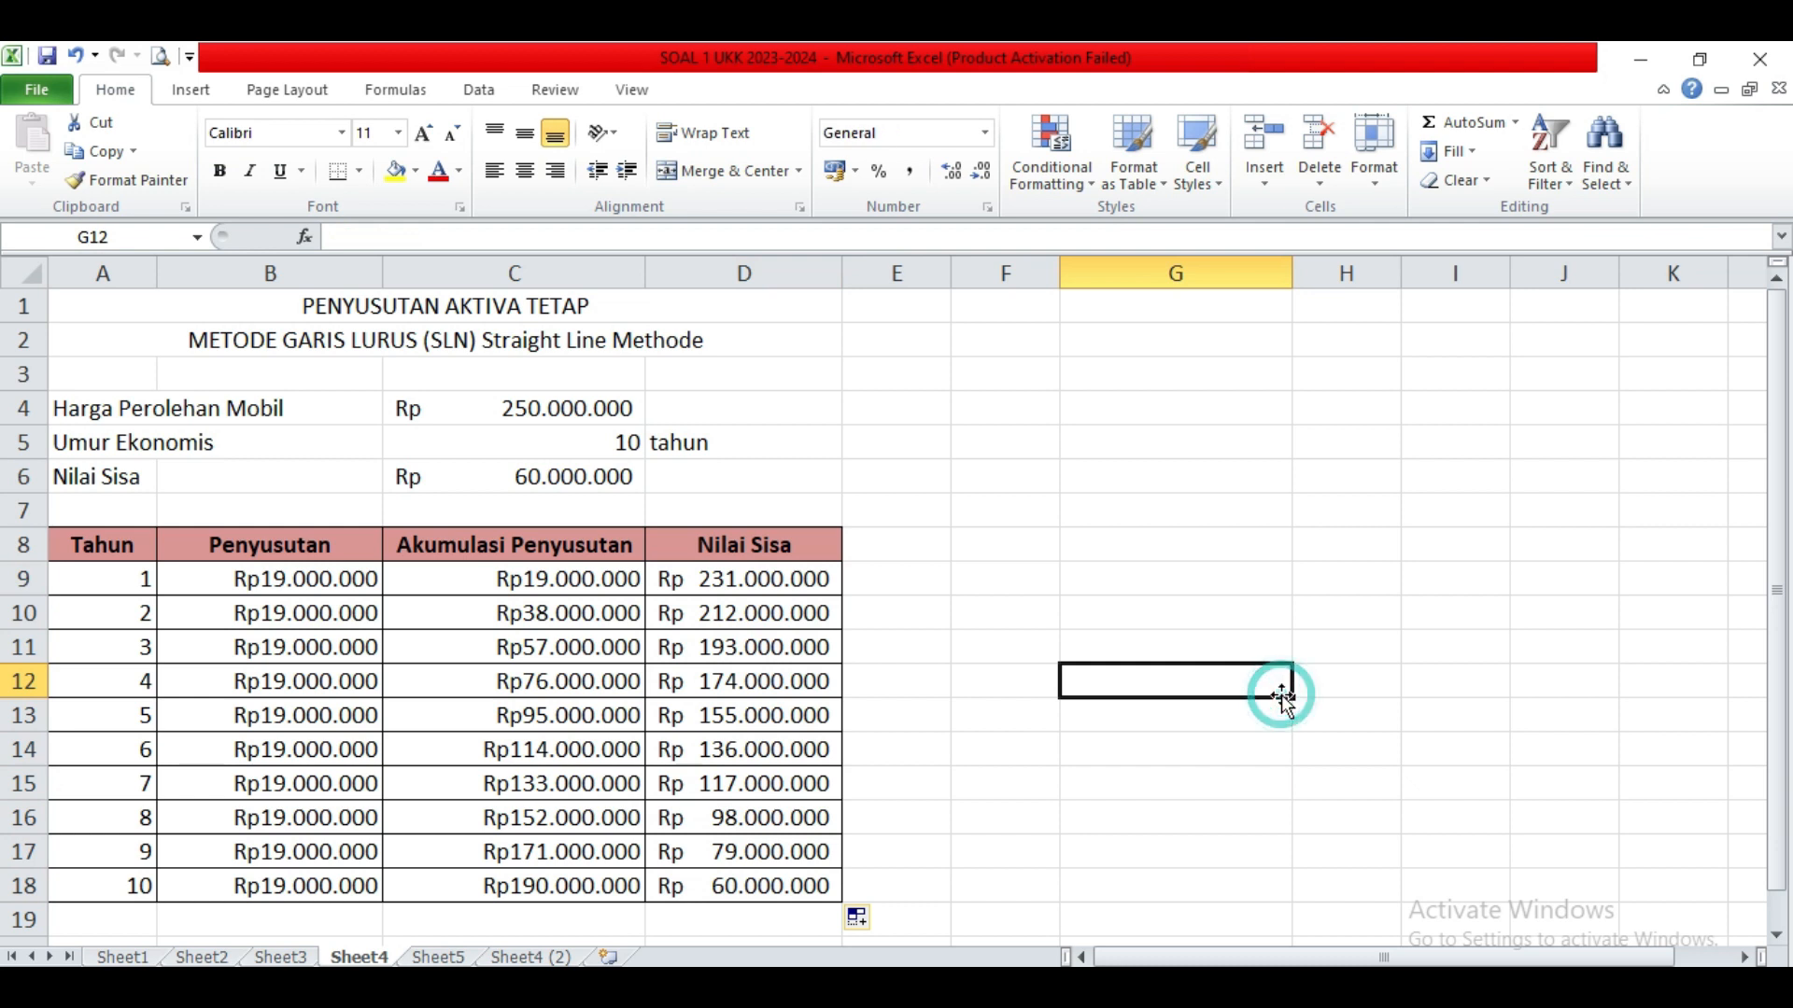